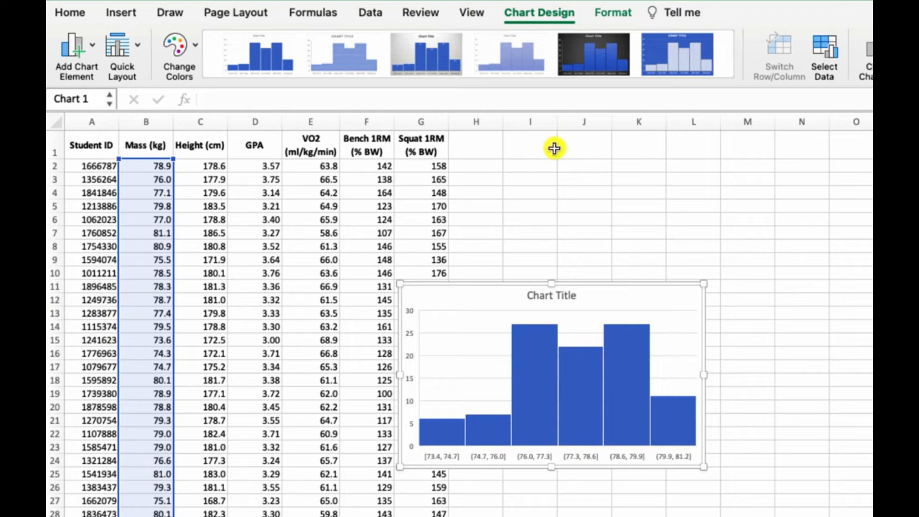
# - Move the histogram chart beside the data and set its title to Mass
pyautogui.moveTo(489, 284); pyautogui.dragTo(562, 146)
pyautogui.click(621, 163)
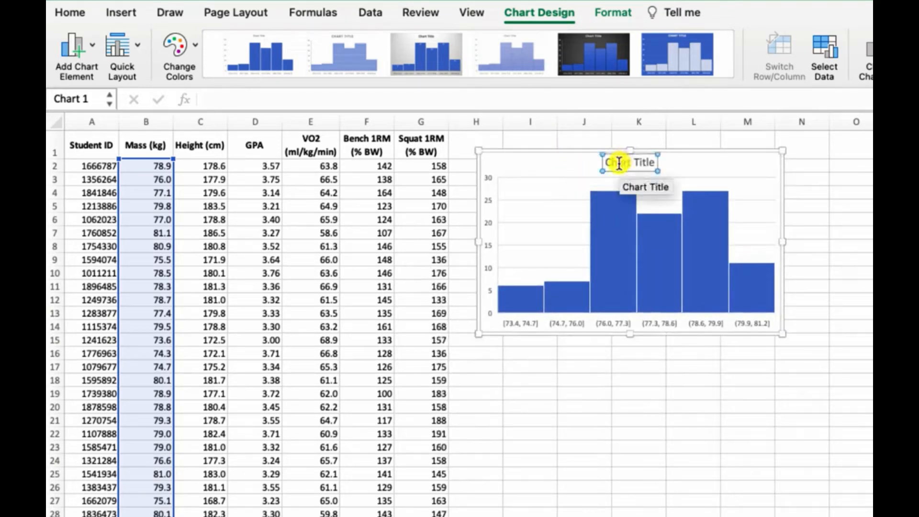
pyautogui.tripleClick(619, 163)
pyautogui.write('M')
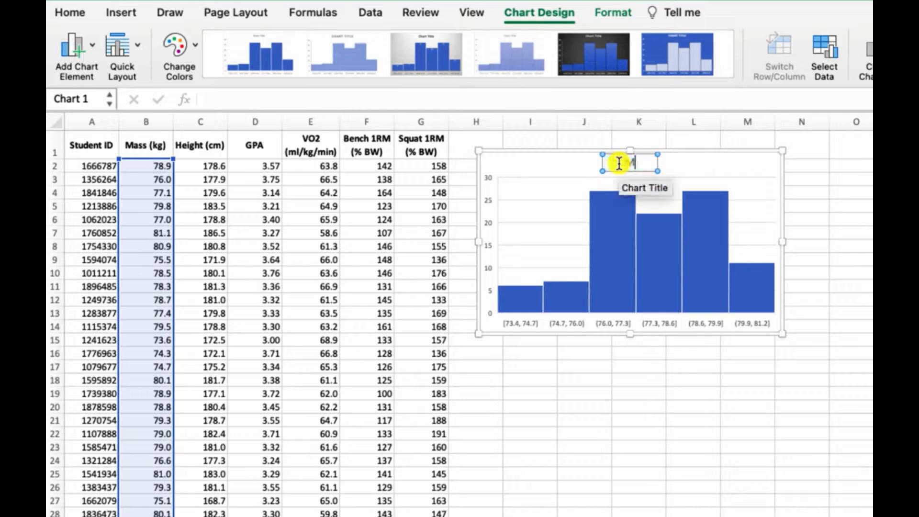
pyautogui.write('a')
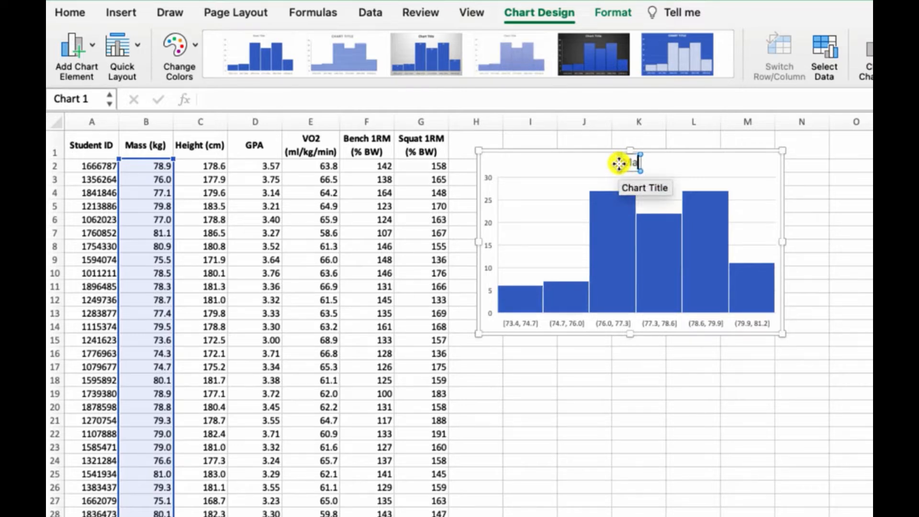
pyautogui.write('ss')
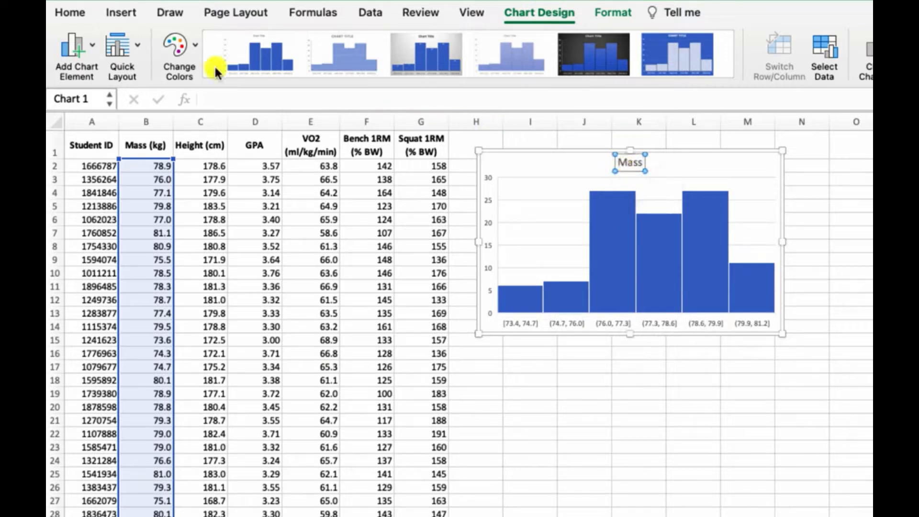
# - Add primary horizontal and primary vertical axis titles to the histogram
pyautogui.click(87, 56)
pyautogui.moveTo(138, 94)
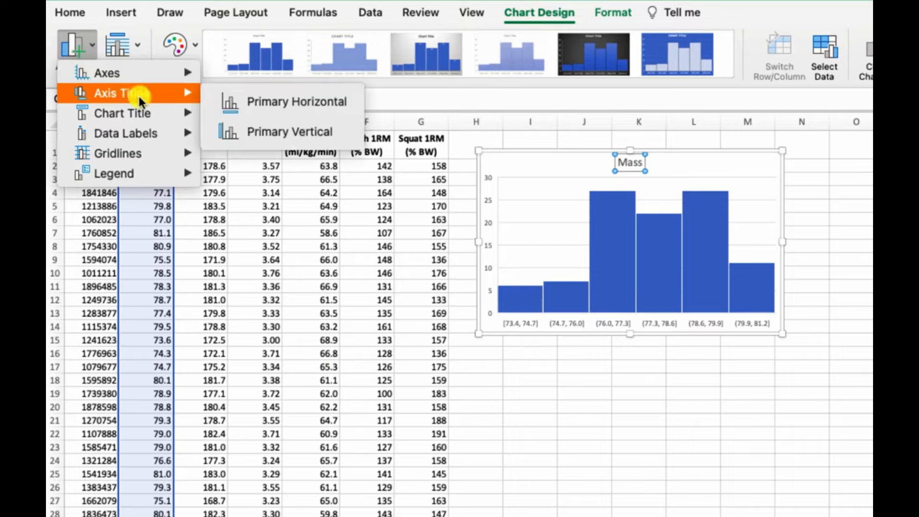
pyautogui.click(240, 98)
pyautogui.click(86, 54)
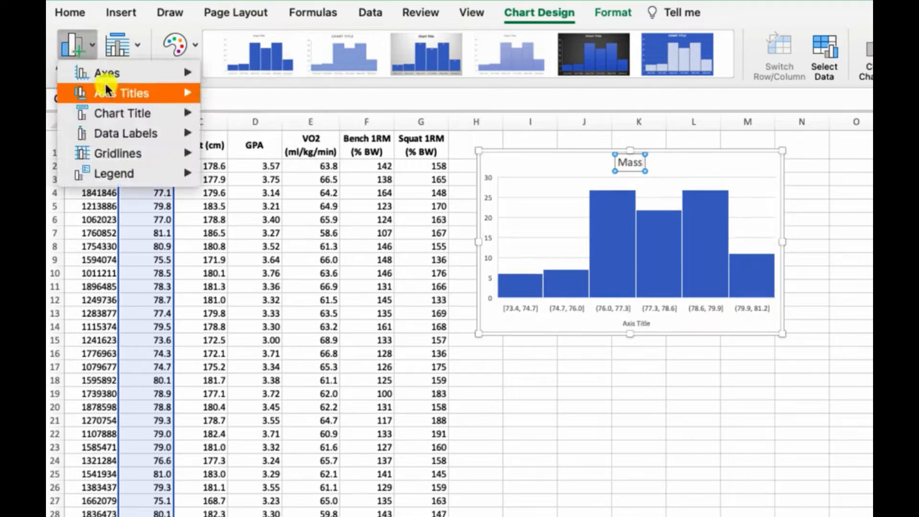
pyautogui.click(210, 130)
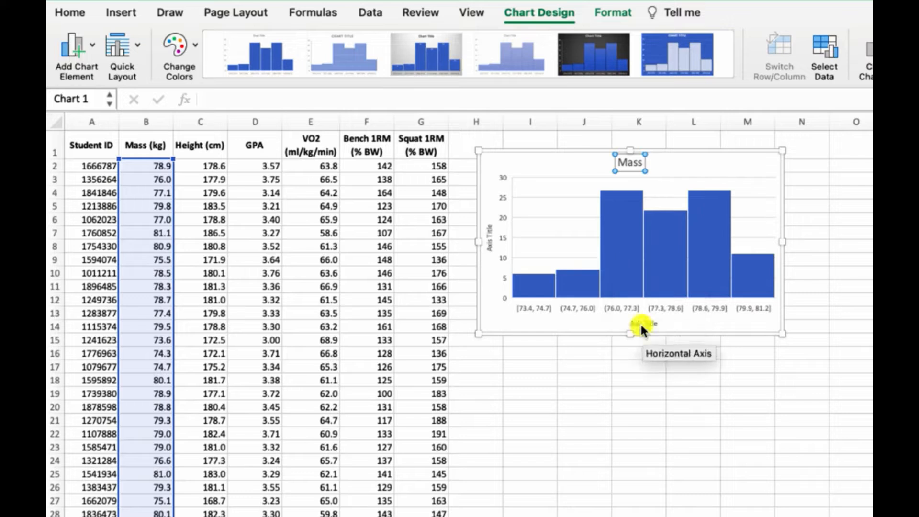
# - Title the vertical axis Frequency and the horizontal axis Mass (kg)
pyautogui.click(489, 239)
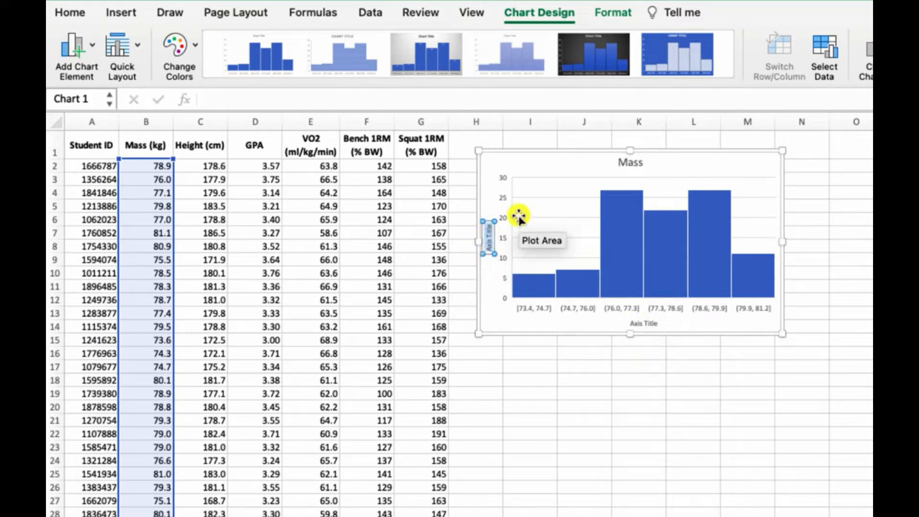
pyautogui.write('Frequency')
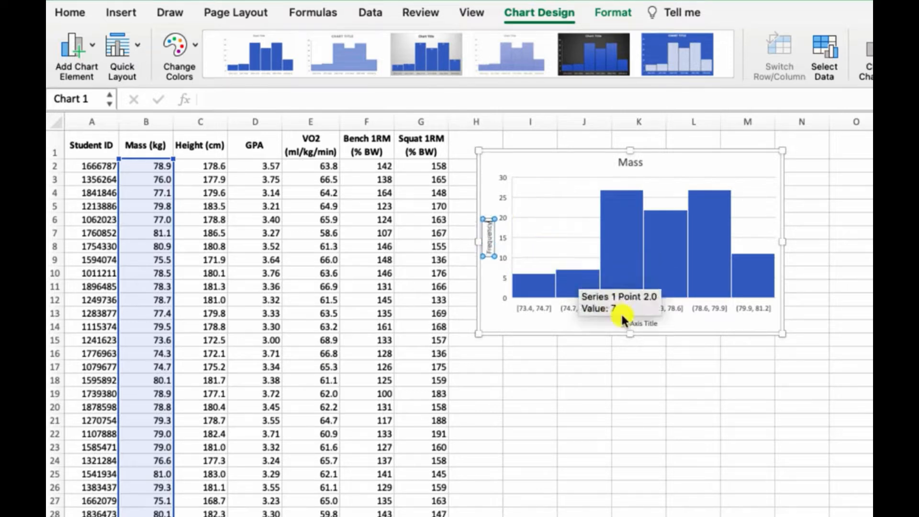
pyautogui.click(642, 322)
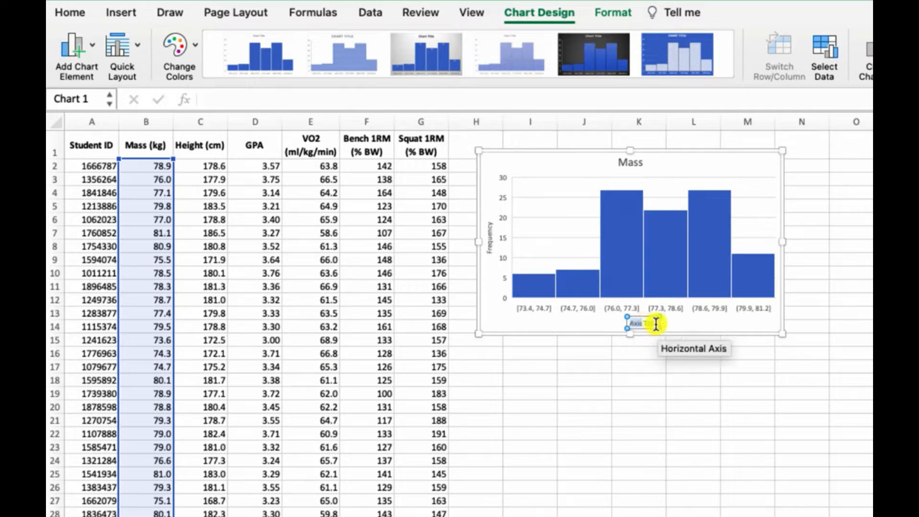
pyautogui.moveTo(654, 323); pyautogui.dragTo(634, 324)
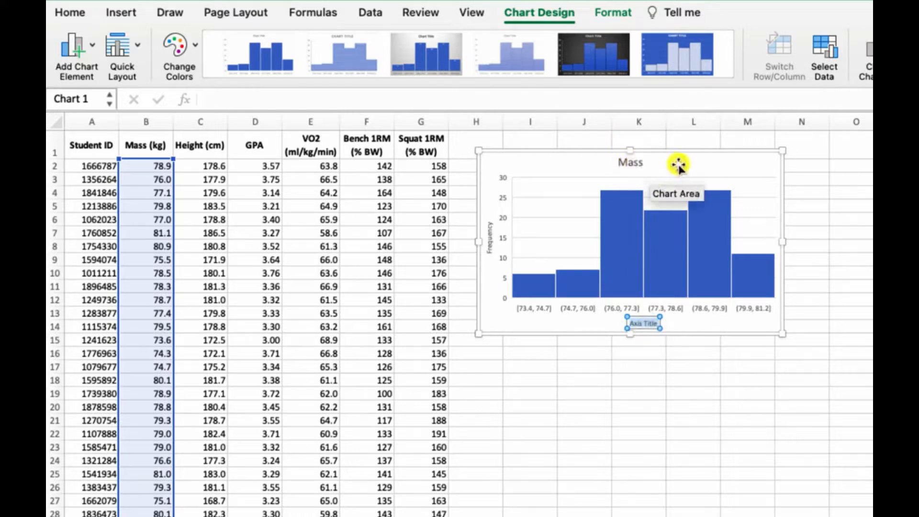
pyautogui.write('Mass')
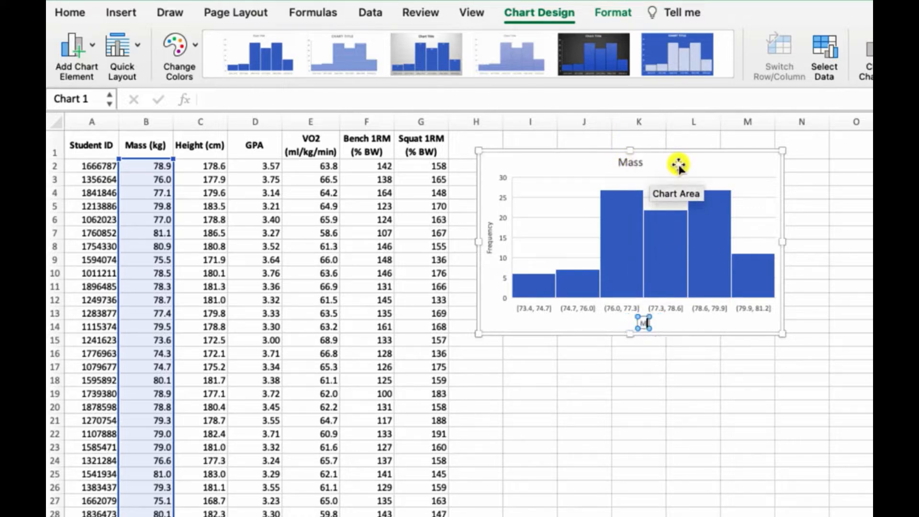
pyautogui.write(' (kg)')
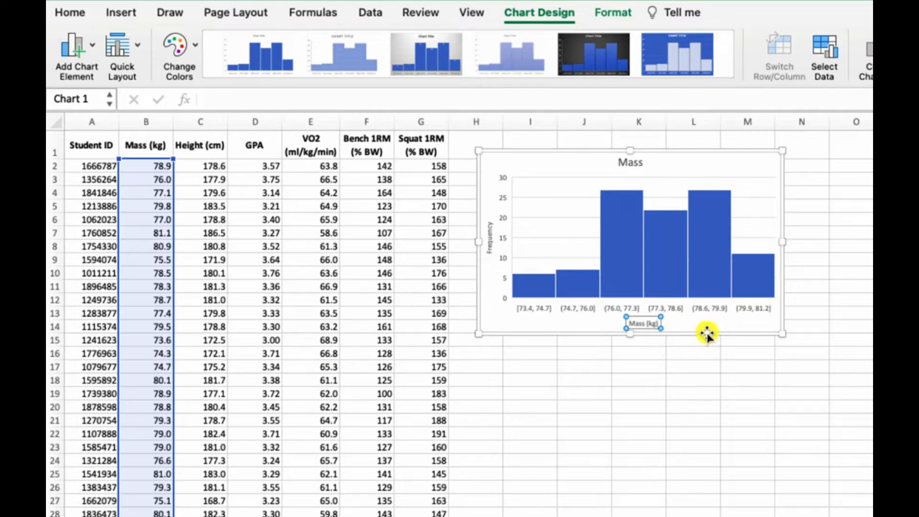
# - Open the data series formatting and set the bins to Number of bins with 3 bins
pyautogui.doubleClick(624, 259)
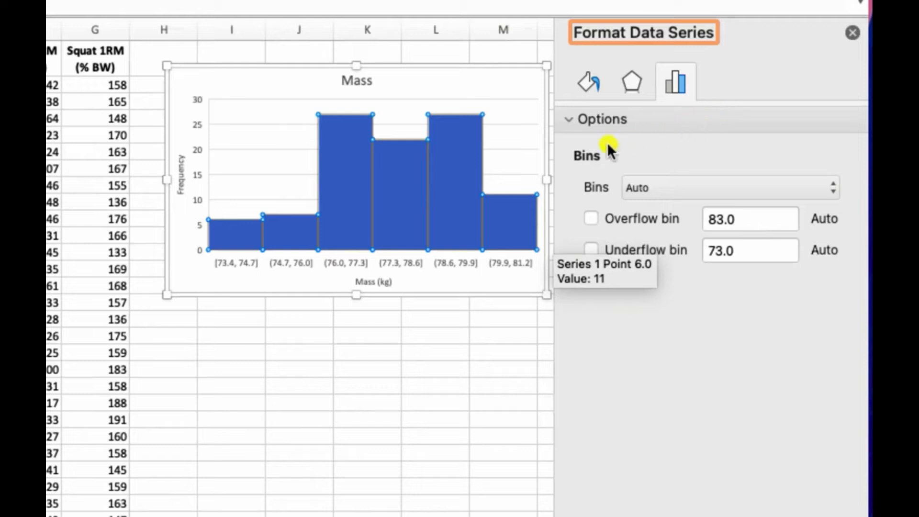
pyautogui.click(638, 188)
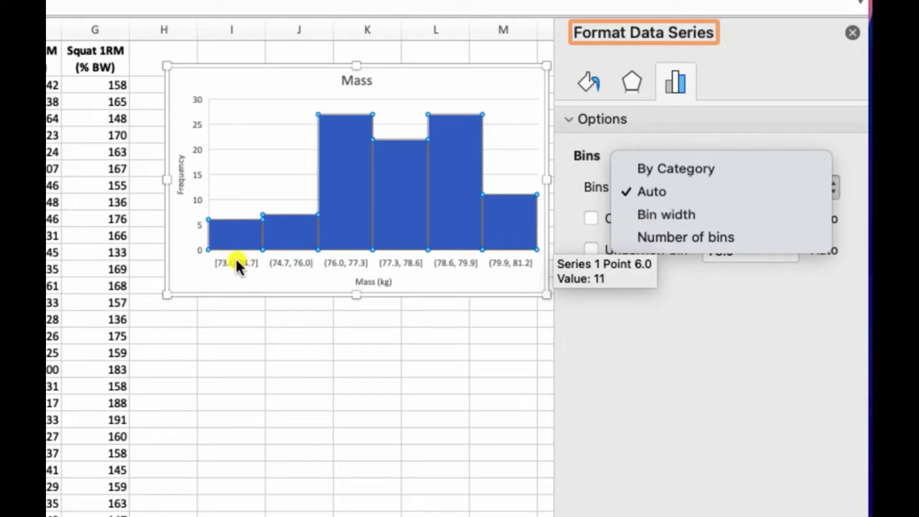
pyautogui.click(688, 236)
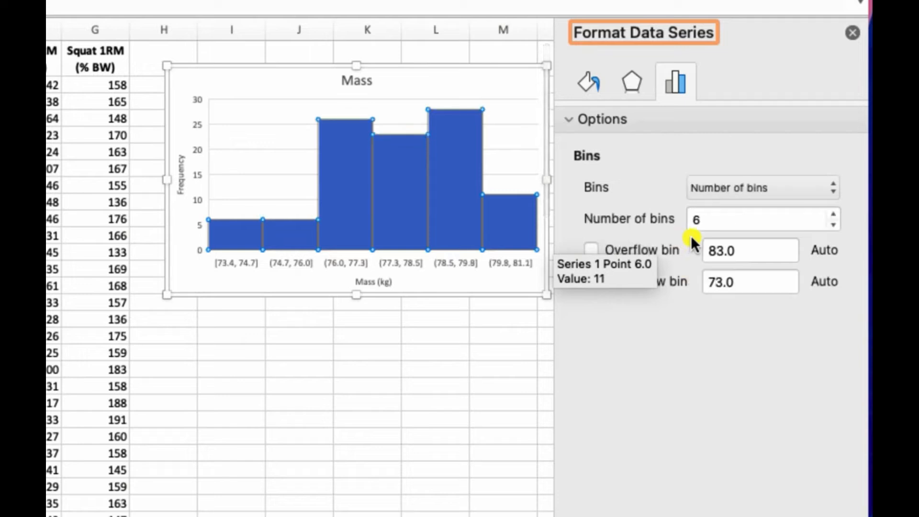
pyautogui.moveTo(700, 221); pyautogui.dragTo(683, 219)
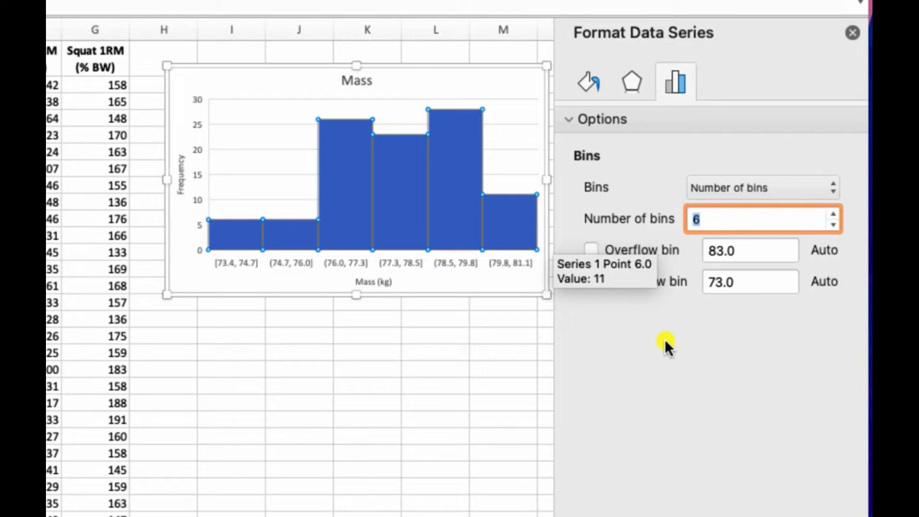
pyautogui.write('3')
pyautogui.press('Return')
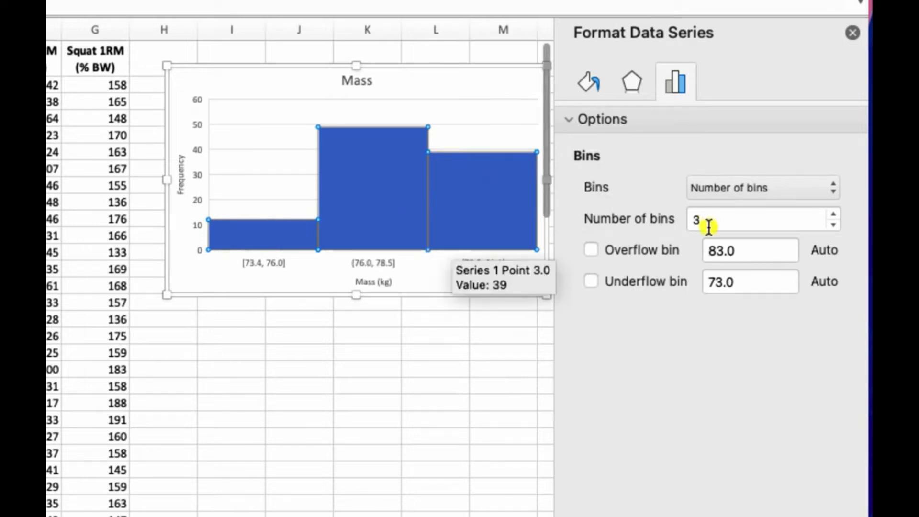
# - Set the number of bins to 5
pyautogui.doubleClick(689, 220)
pyautogui.write('5')
pyautogui.press('Return')
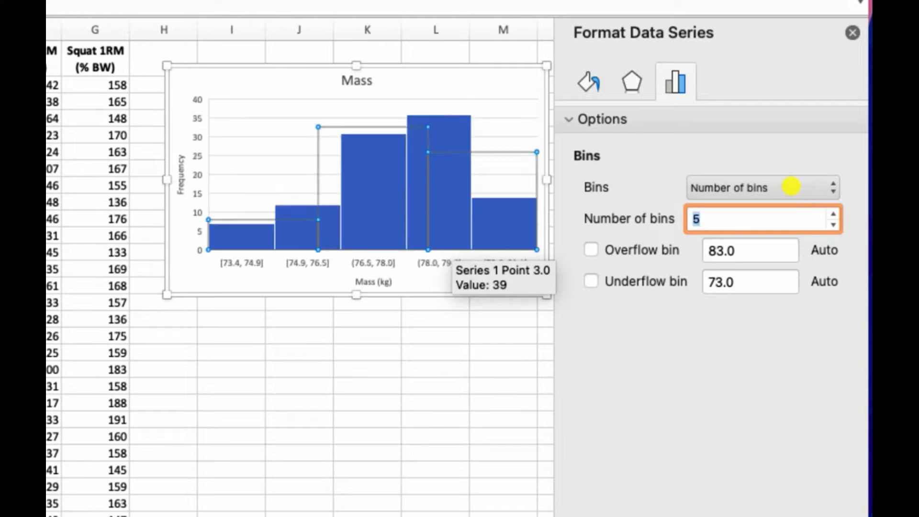
# - Set the number of bins to 10
pyautogui.doubleClick(693, 220)
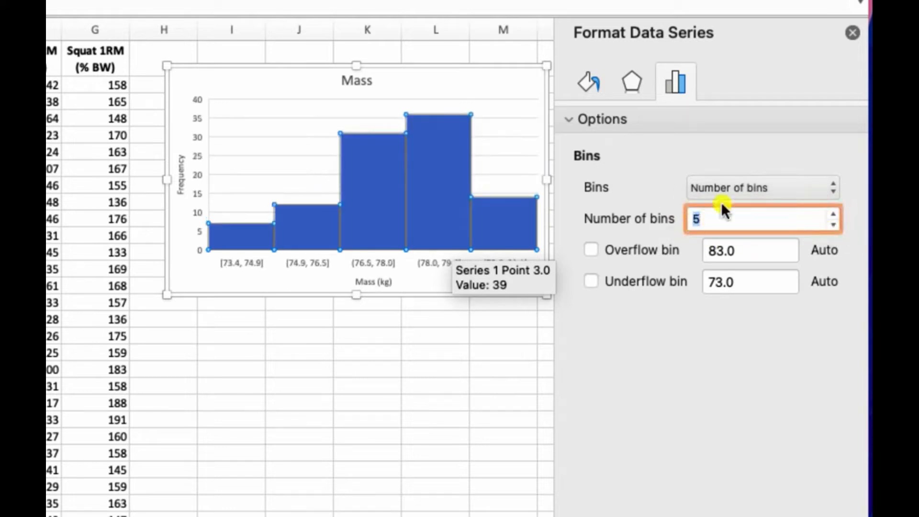
pyautogui.write('10')
pyautogui.press('Return')
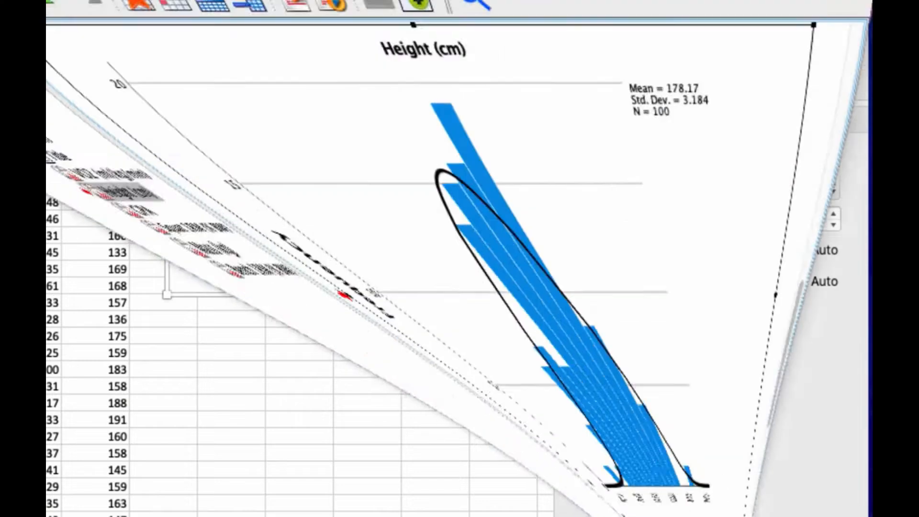
# - Switch to the SPSS output viewer and examine the Mass (kg) histogram for comparison
pyautogui.click(469, 171)
pyautogui.scroll(4, 306, 253)
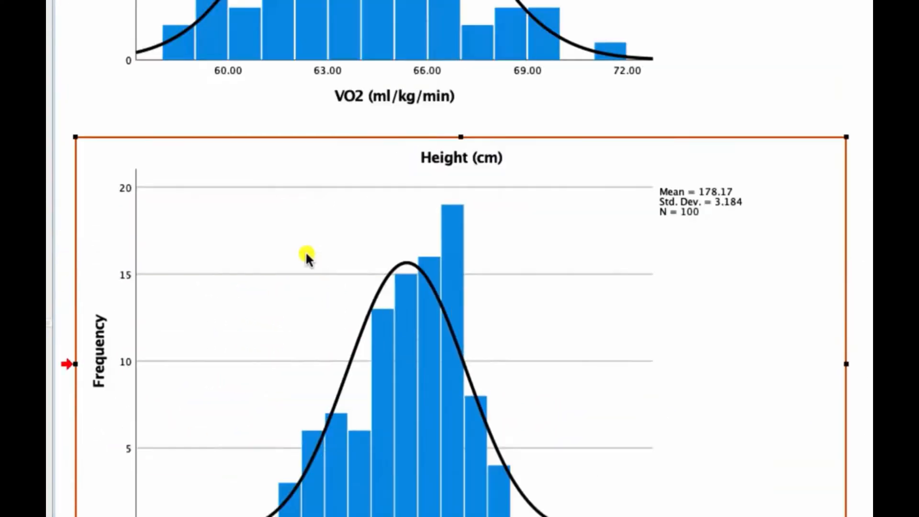
pyautogui.scroll(4, 306, 254)
pyautogui.click(47, 253)
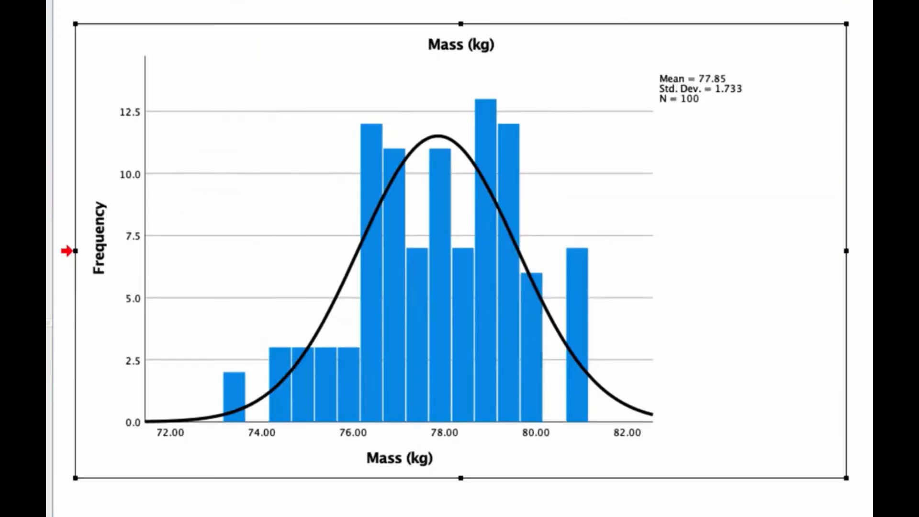
pyautogui.click(635, 364)
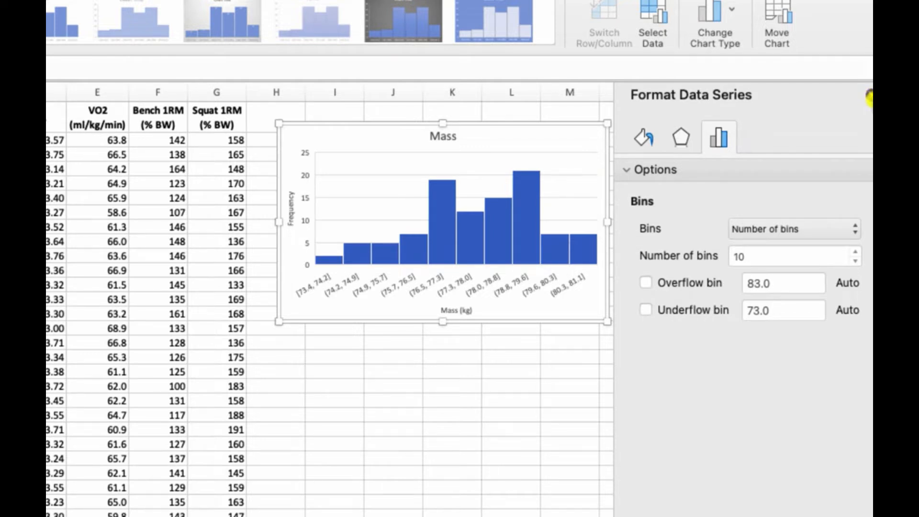
# - Set the number of bins back to 5 and close the formatting pane
pyautogui.doubleClick(736, 257)
pyautogui.write('8')
pyautogui.press('Return')
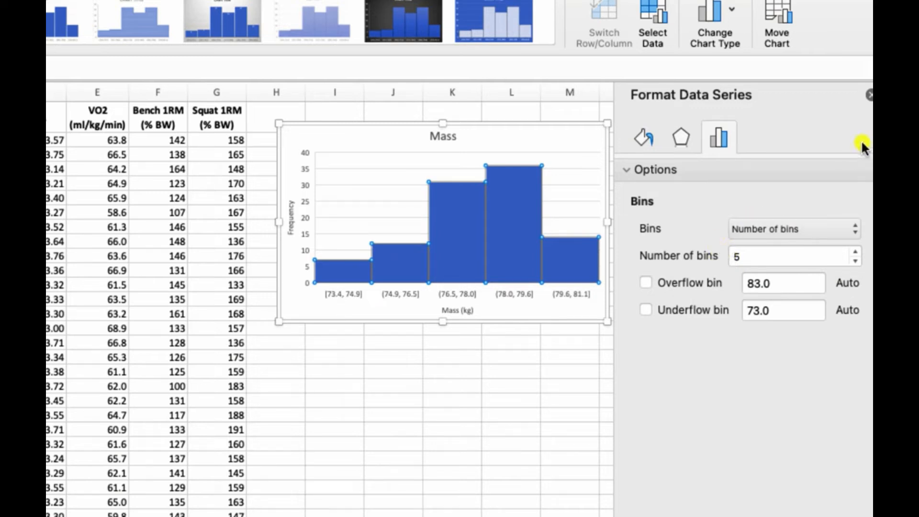
pyautogui.click(868, 95)
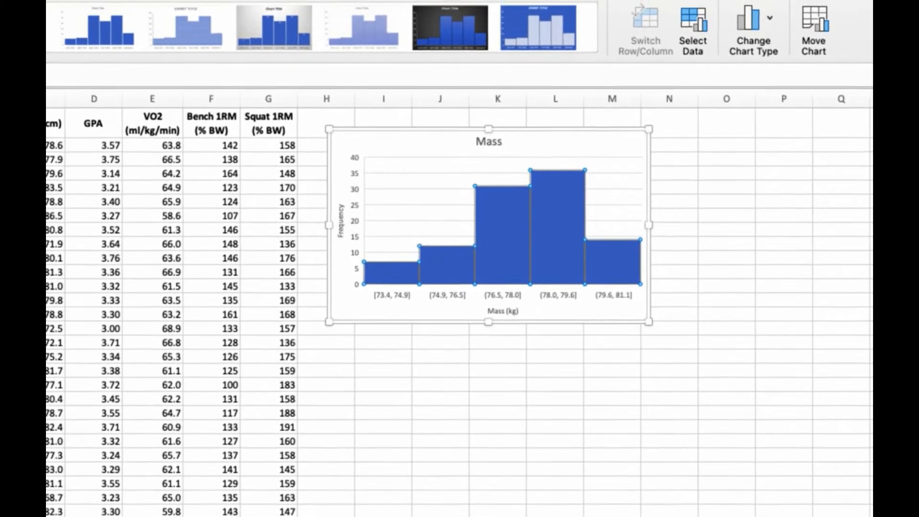
# - Select the Mass (kg) data column and insert a Box and Whisker chart
pyautogui.click(154, 161)
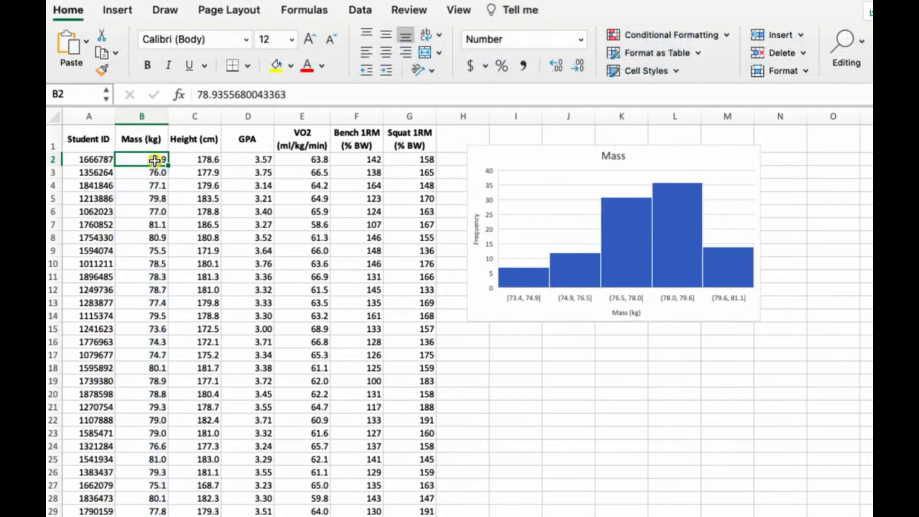
pyautogui.press('super+shift+Down')
pyautogui.scroll(20, 230, 283)
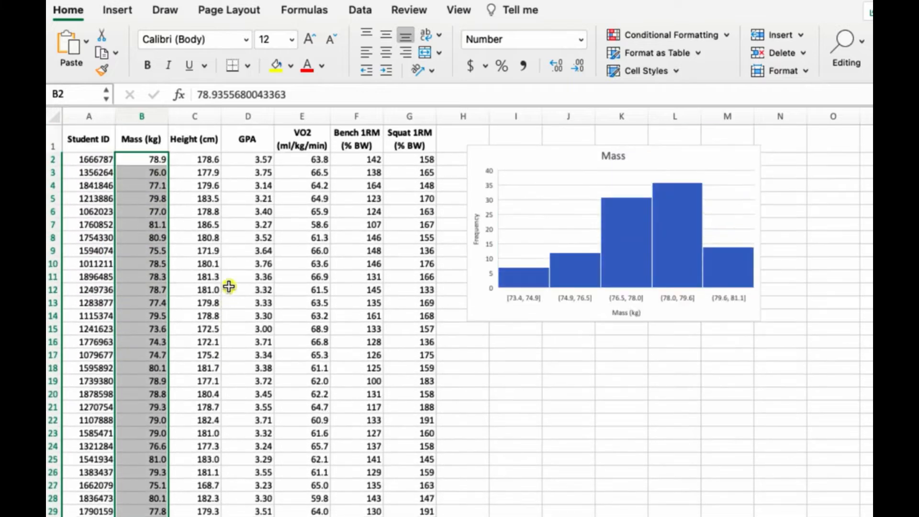
pyautogui.click(118, 10)
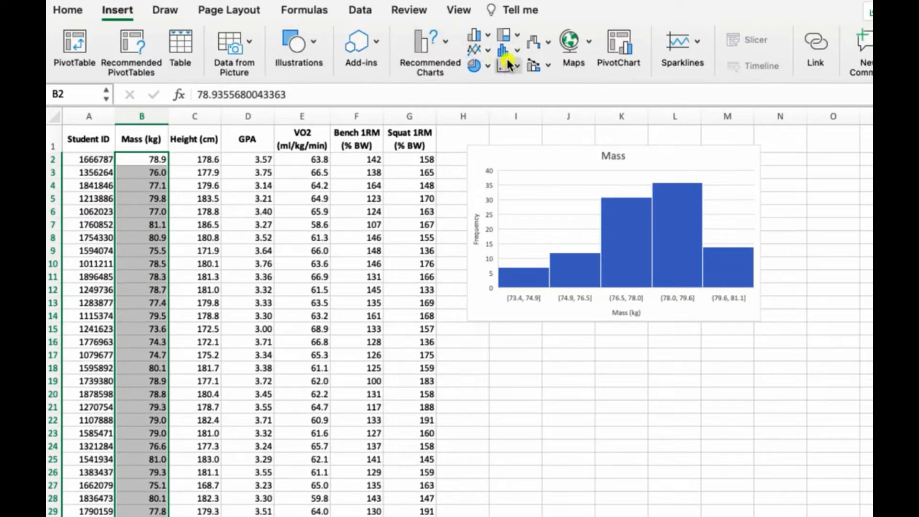
pyautogui.click(511, 47)
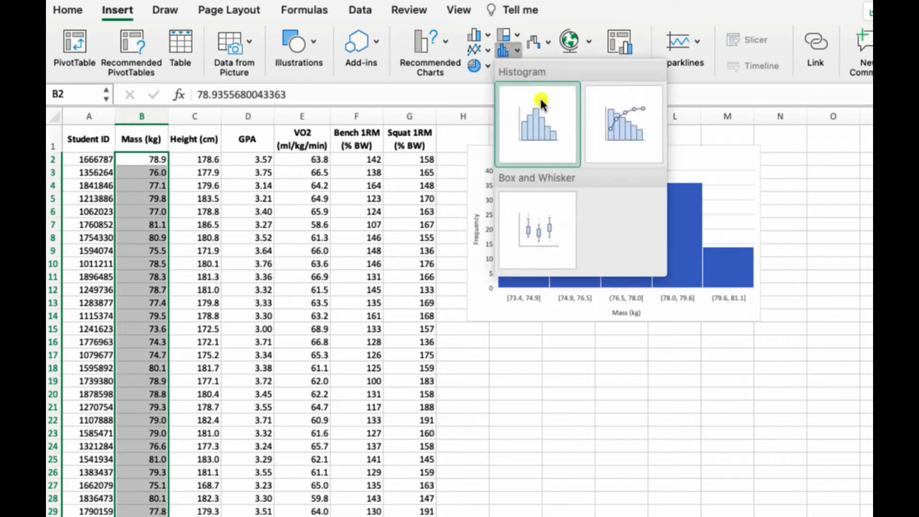
pyautogui.click(550, 234)
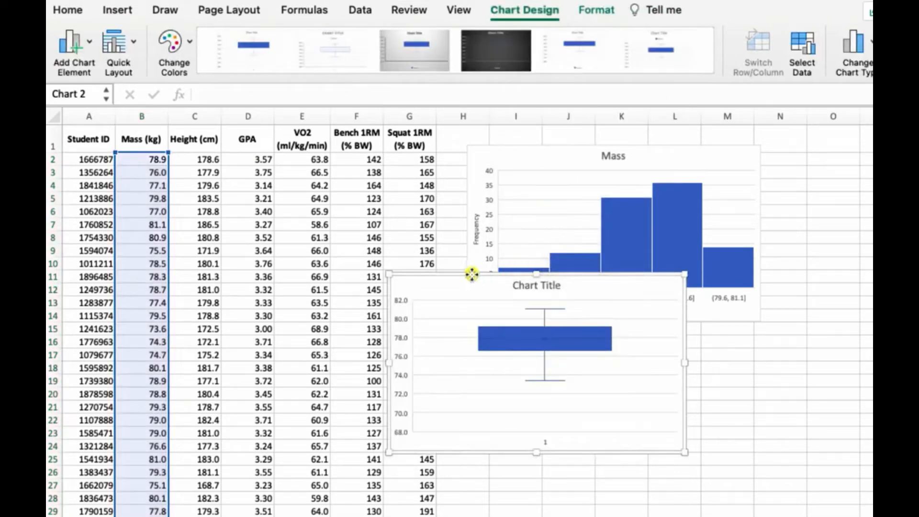
# - Move the box plot below the histogram and set its title to Mass
pyautogui.moveTo(470, 273); pyautogui.dragTo(551, 328)
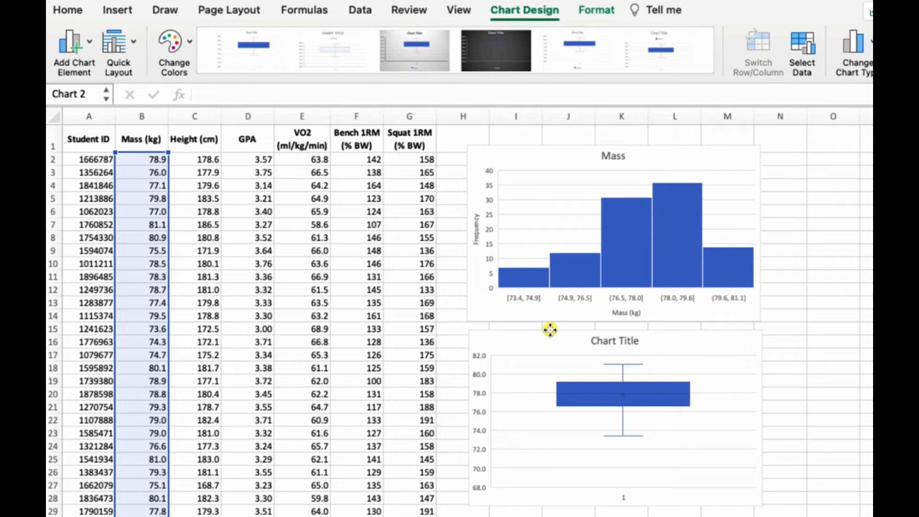
pyautogui.click(612, 339)
pyautogui.doubleClick(602, 341)
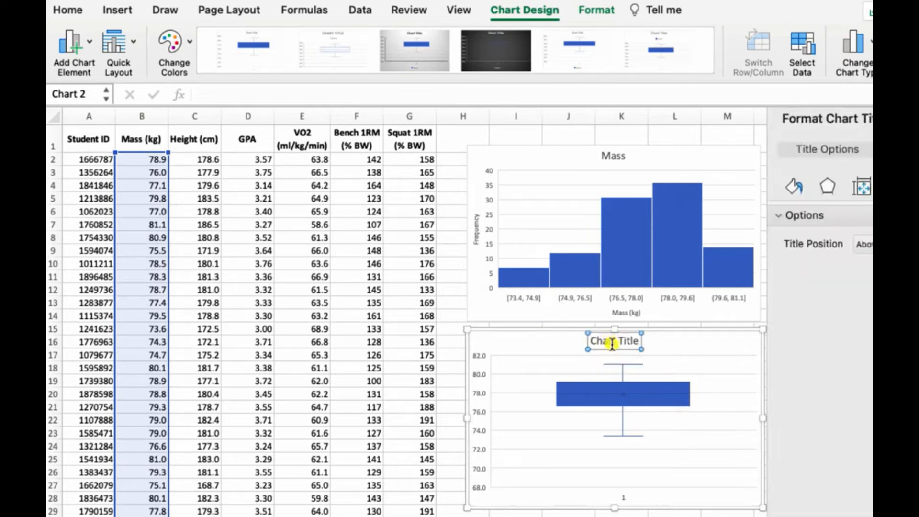
pyautogui.tripleClick(617, 343)
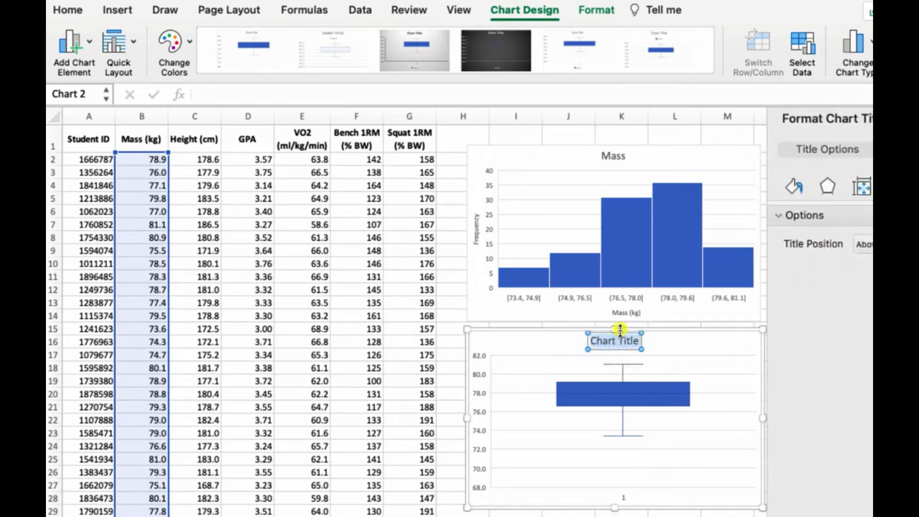
pyautogui.write('Mass')
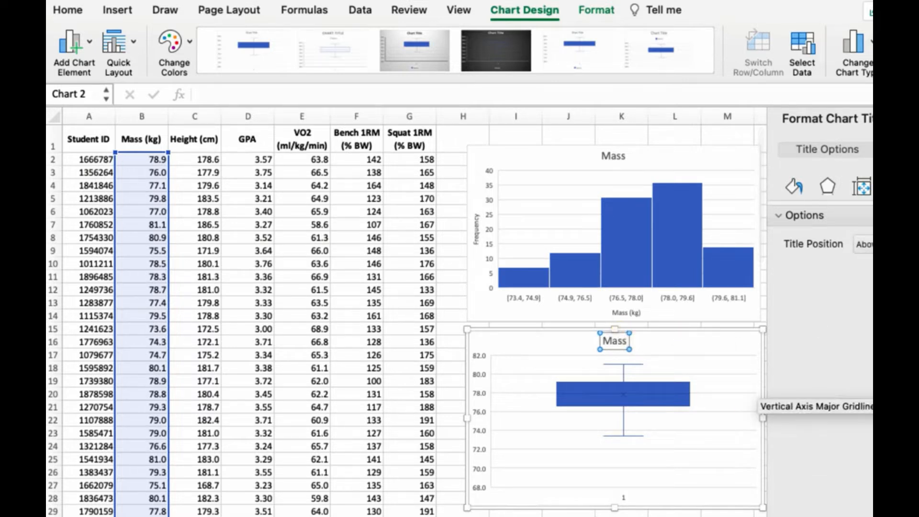
# - Add horizontal and vertical axis titles to the Mass box plot
pyautogui.click(909, 118)
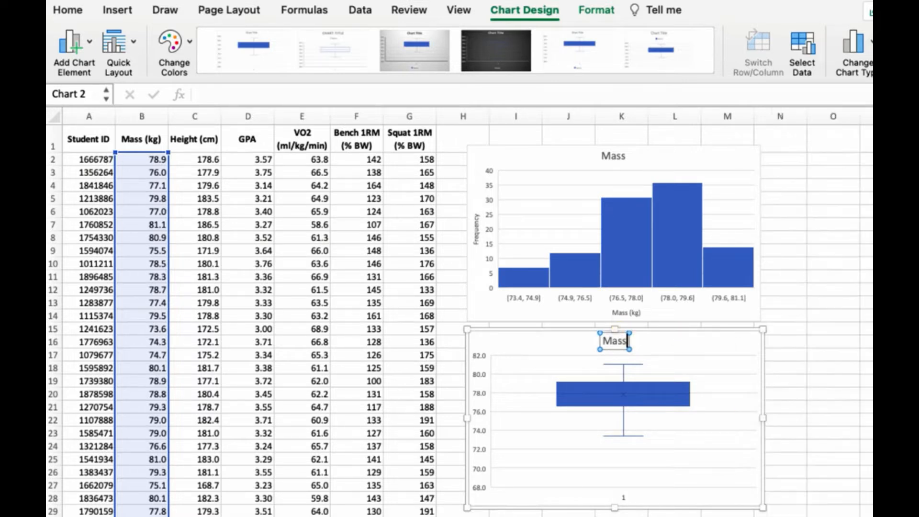
pyautogui.click(73, 44)
pyautogui.moveTo(133, 92)
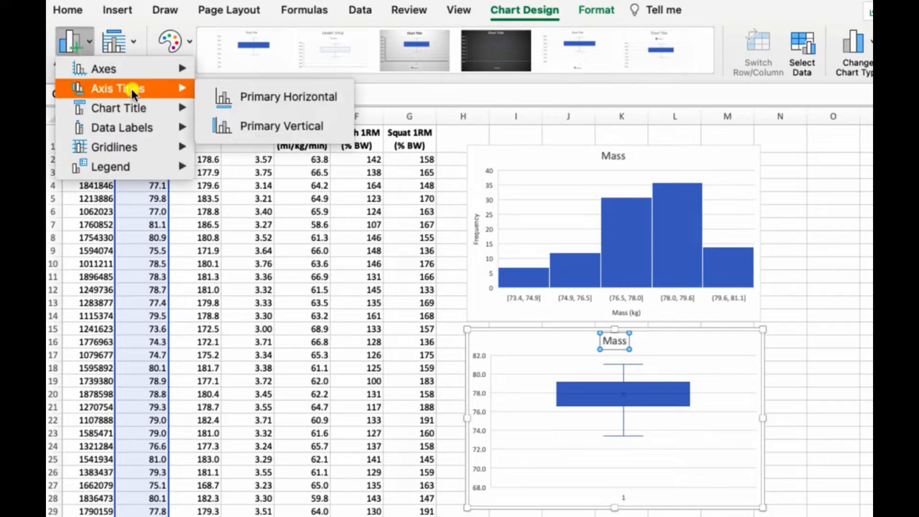
pyautogui.click(242, 97)
pyautogui.click(70, 45)
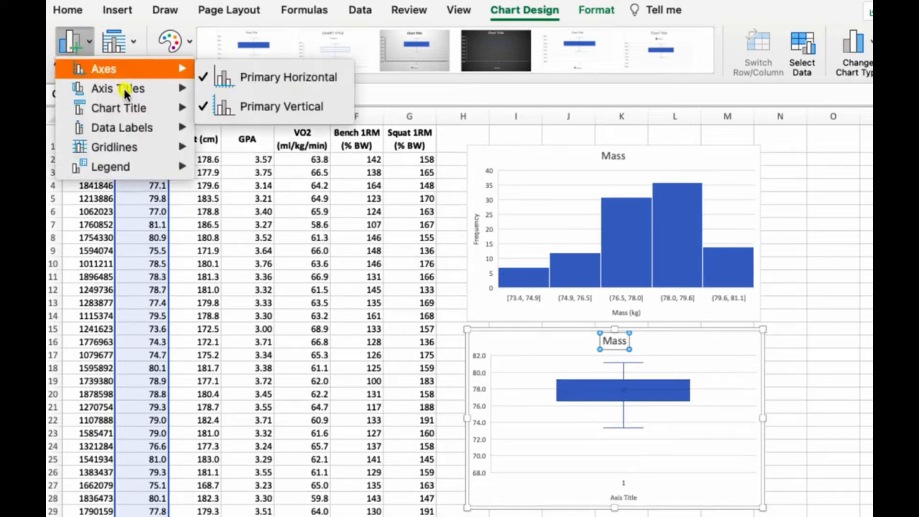
pyautogui.click(248, 128)
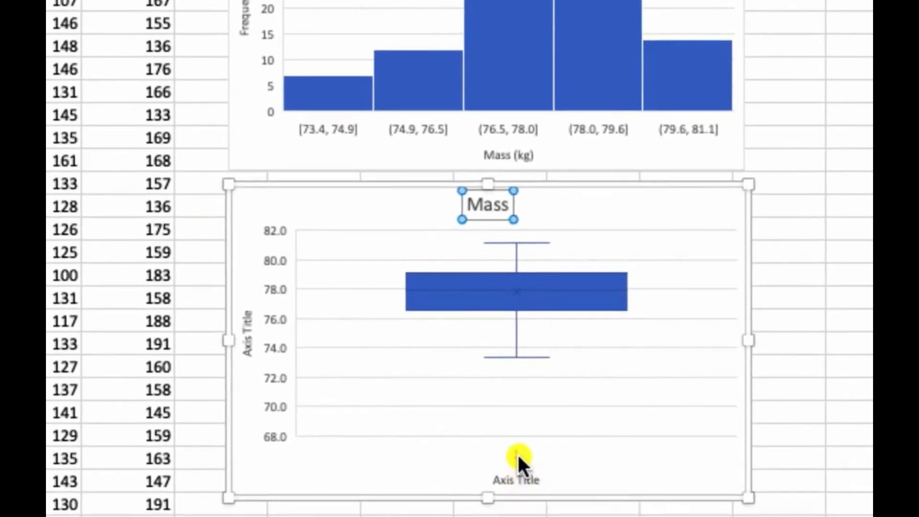
# - Set the box plot's vertical axis title to Mass (kg)
pyautogui.click(518, 455)
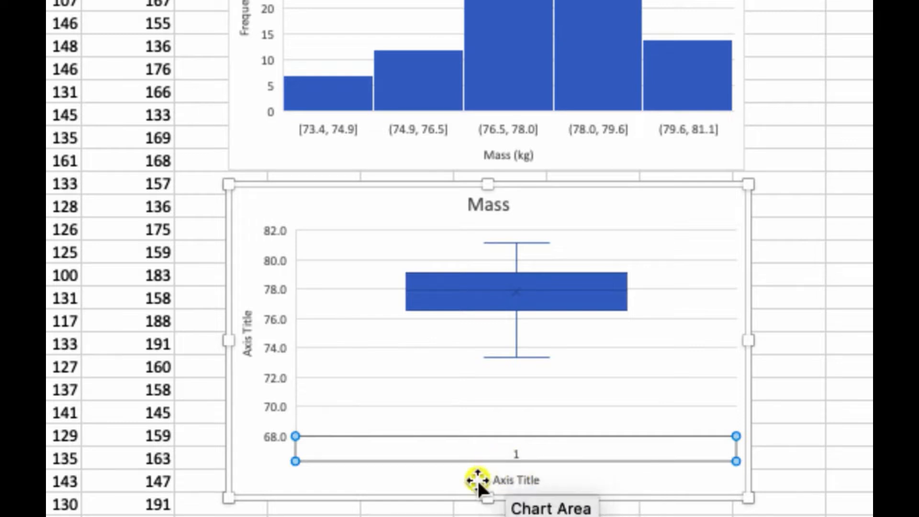
pyautogui.click(245, 340)
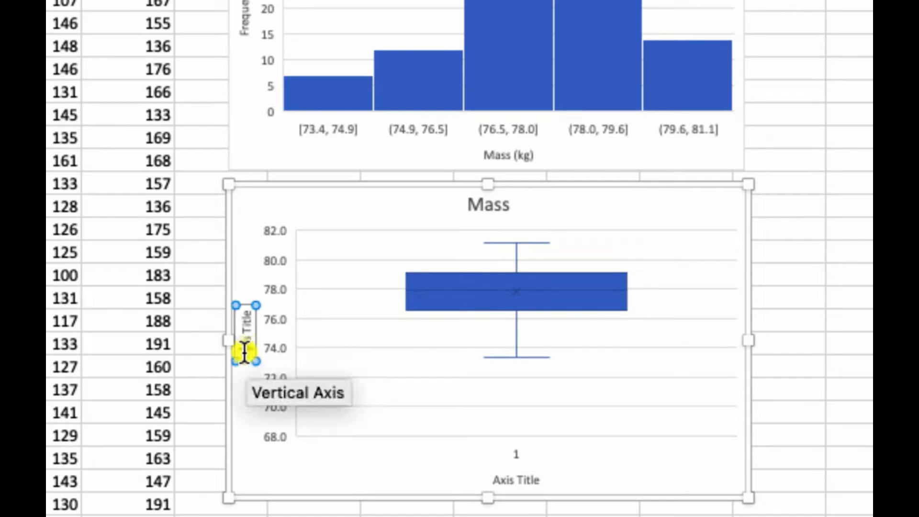
pyautogui.moveTo(245, 352); pyautogui.dragTo(244, 315)
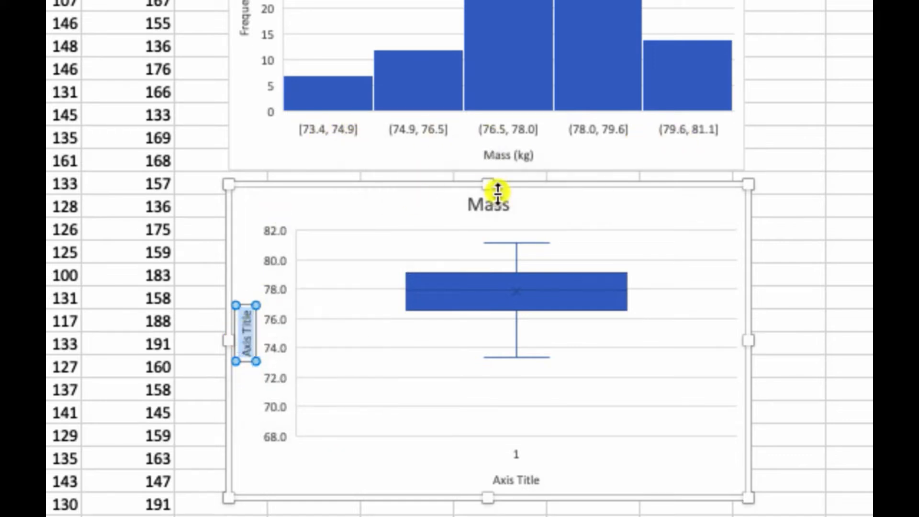
pyautogui.write('Mass')
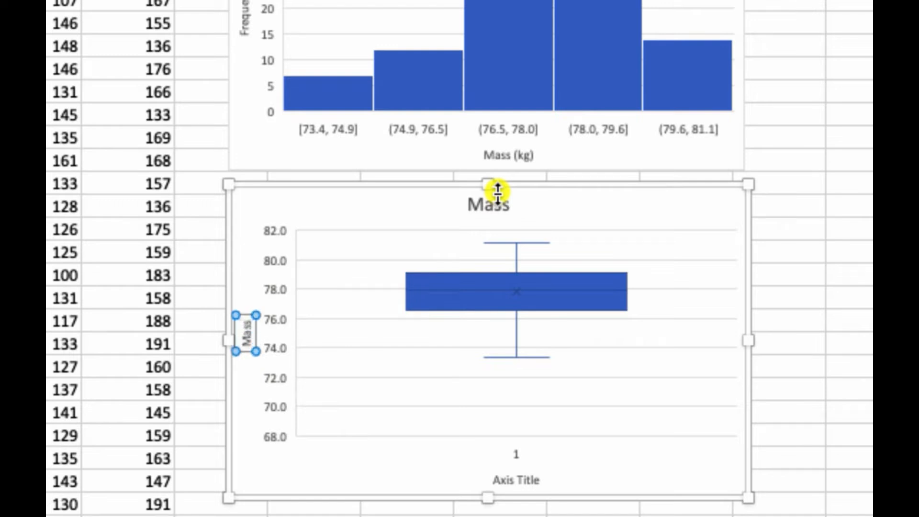
pyautogui.write(' (kg')
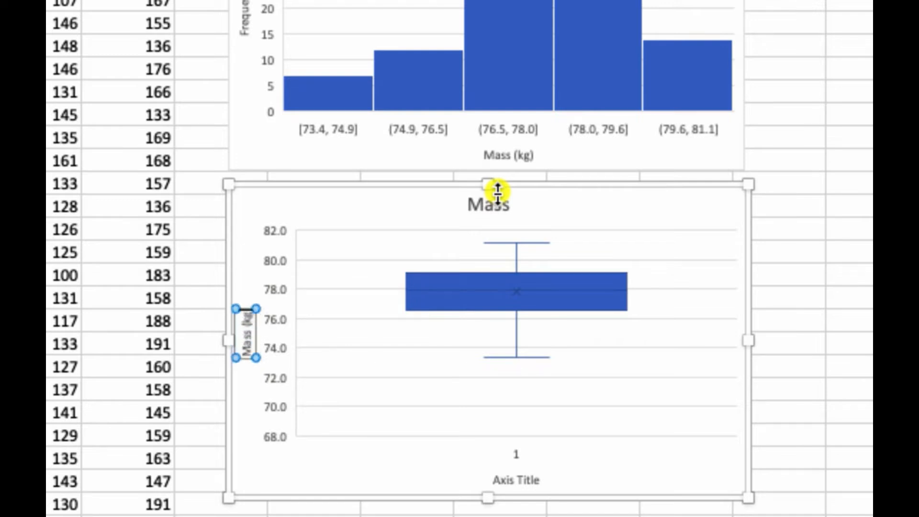
pyautogui.write(')')
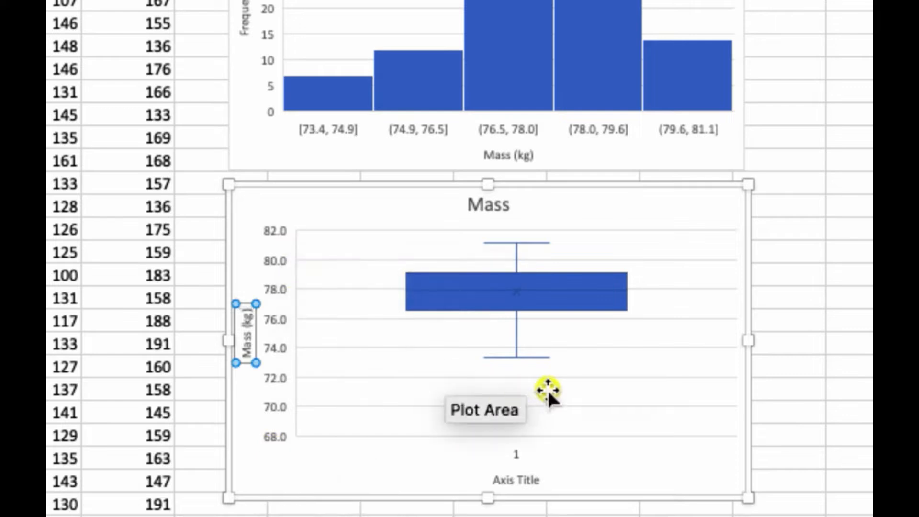
# - Delete the box plot's vertical axis major gridlines
pyautogui.moveTo(520, 356)
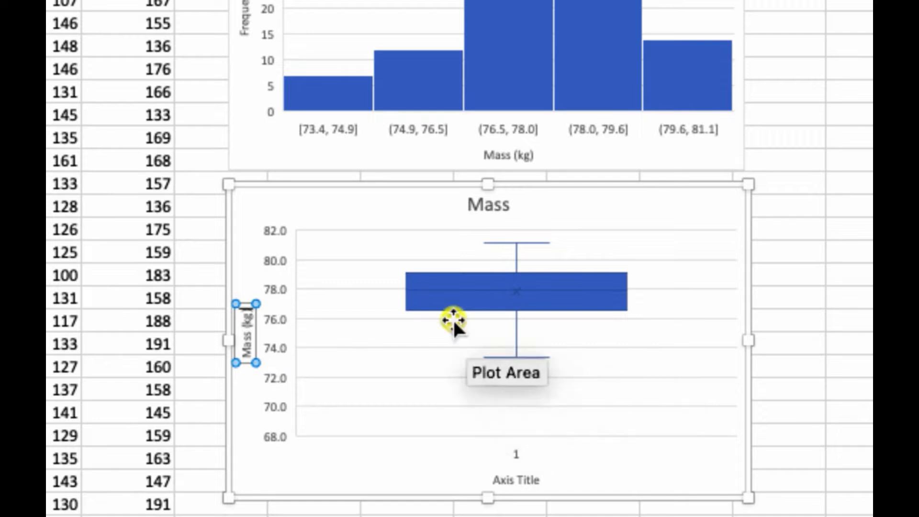
pyautogui.moveTo(294, 74)
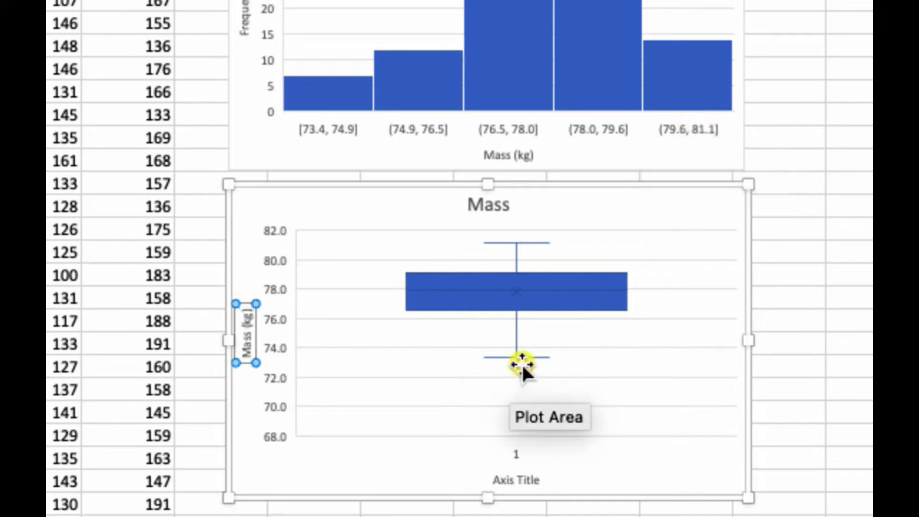
pyautogui.moveTo(474, 311)
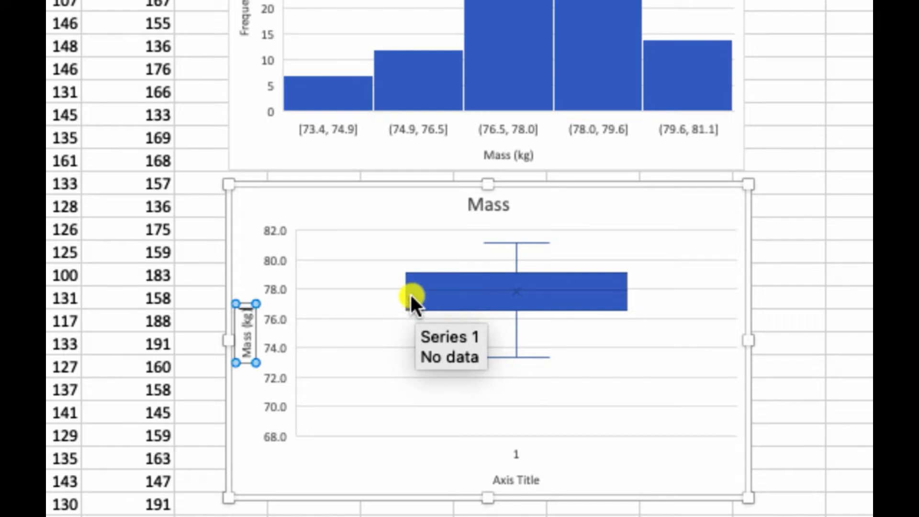
pyautogui.click(358, 288)
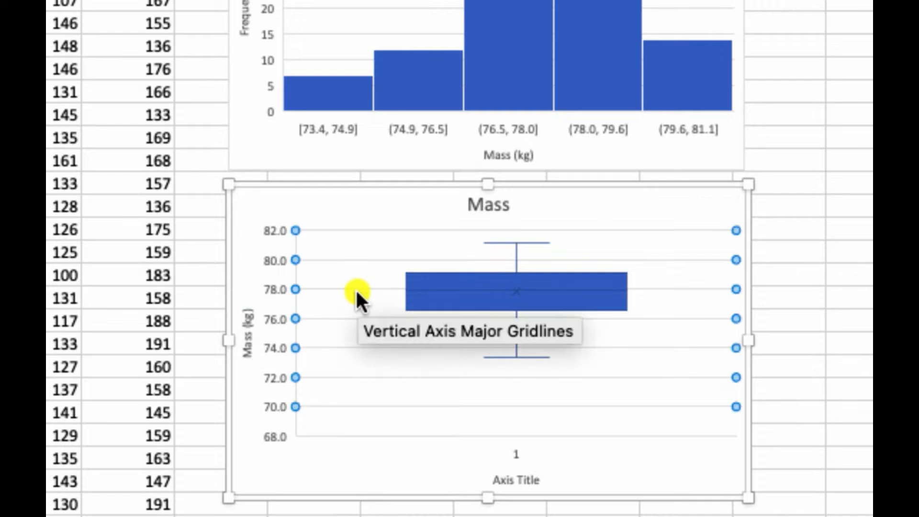
pyautogui.press('Delete')
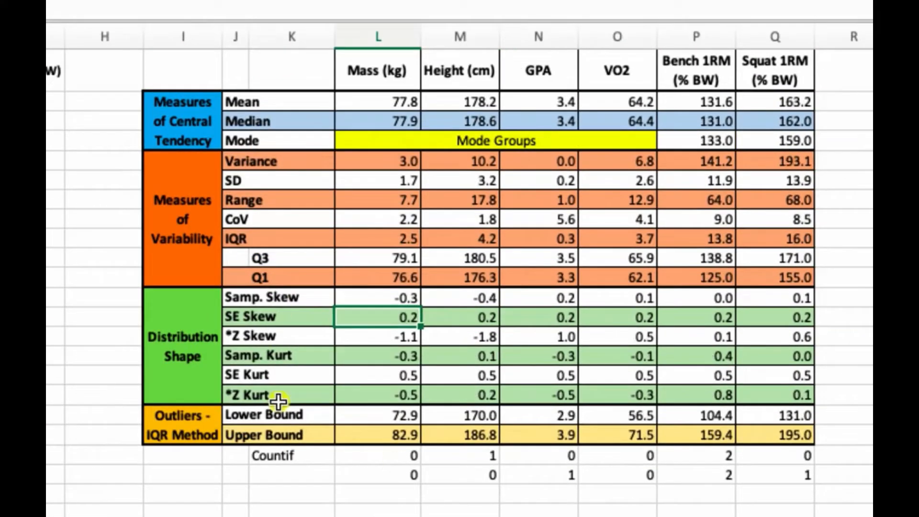
# - Examine the IQR outlier bounds and Countif results for each variable in the statistics table
pyautogui.moveTo(401, 421); pyautogui.dragTo(781, 451)
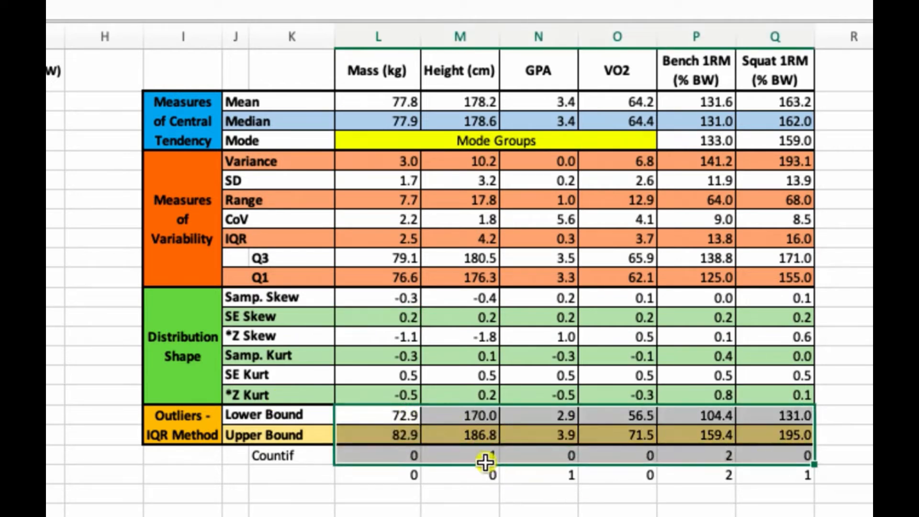
pyautogui.click(485, 459)
pyautogui.click(553, 481)
pyautogui.click(679, 477)
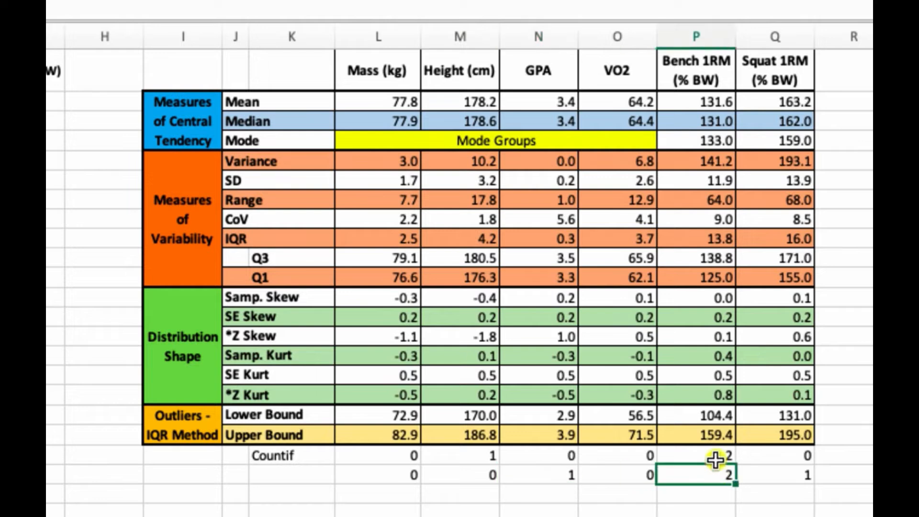
pyautogui.click(780, 476)
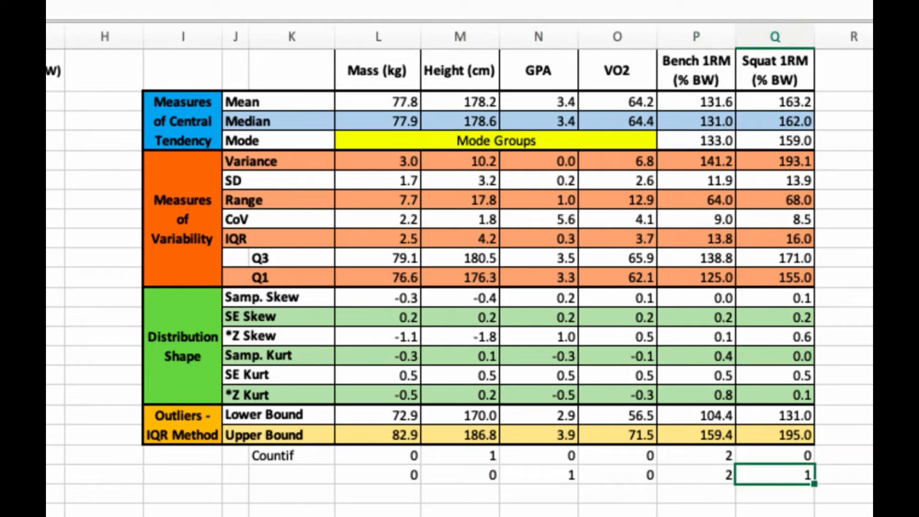
pyautogui.click(459, 457)
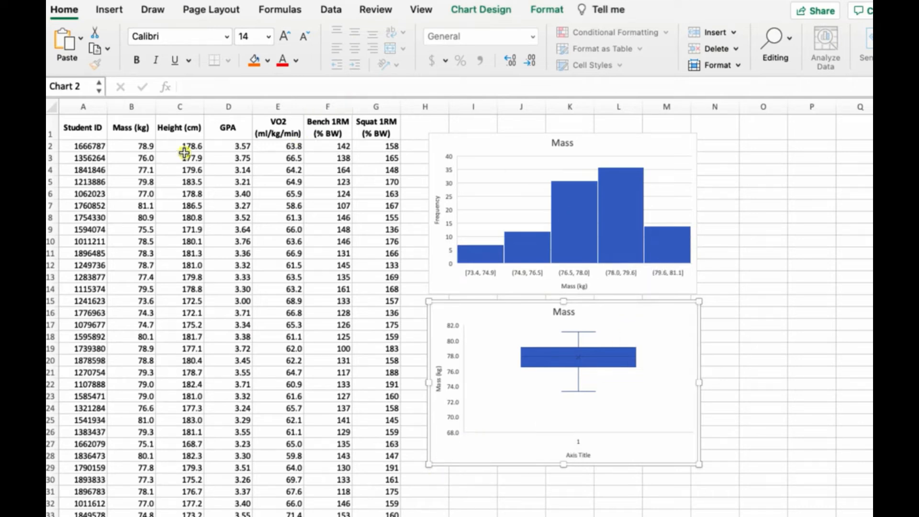
# - Select the Height (cm) data column and insert a Box and Whisker chart
pyautogui.click(184, 148)
pyautogui.press('super+shift+Down')
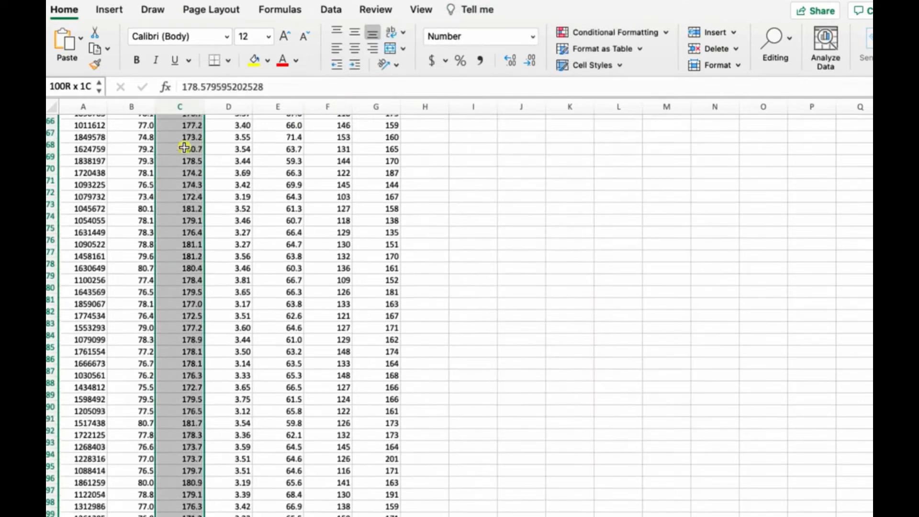
pyautogui.scroll(15, 207, 283)
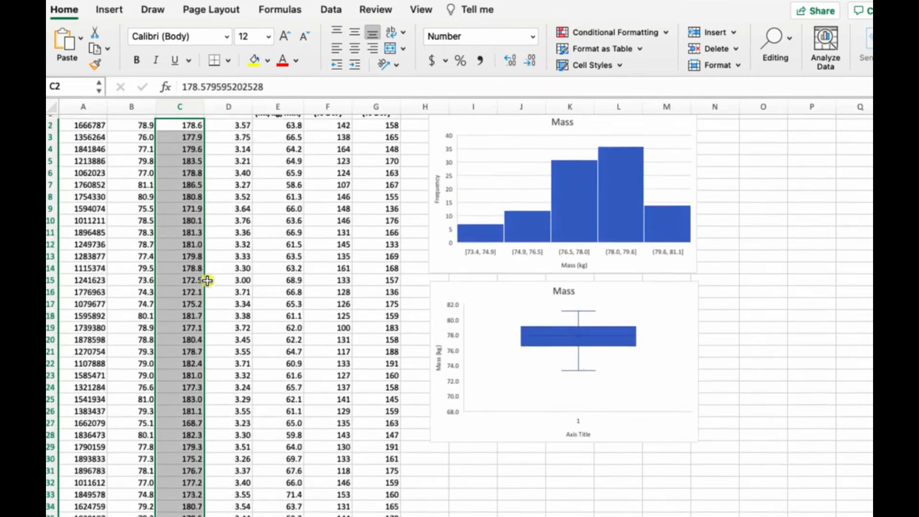
pyautogui.click(109, 10)
pyautogui.click(463, 50)
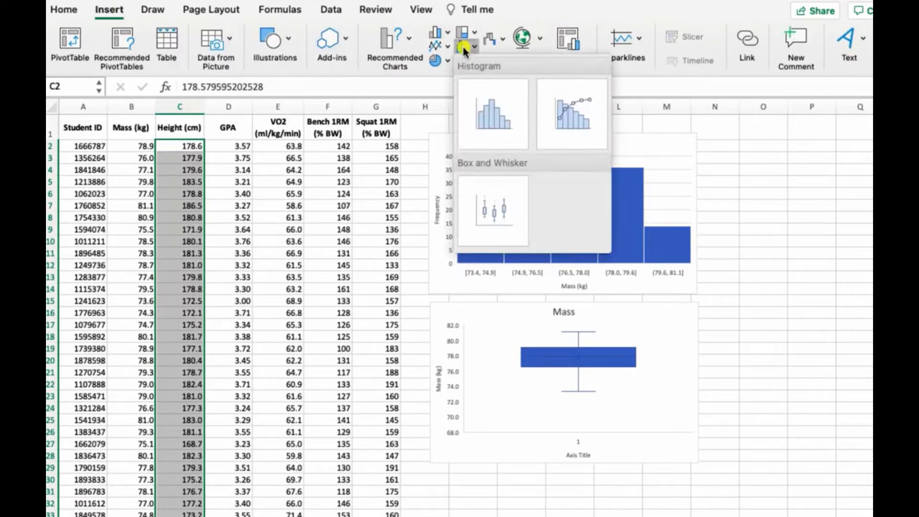
pyautogui.click(484, 205)
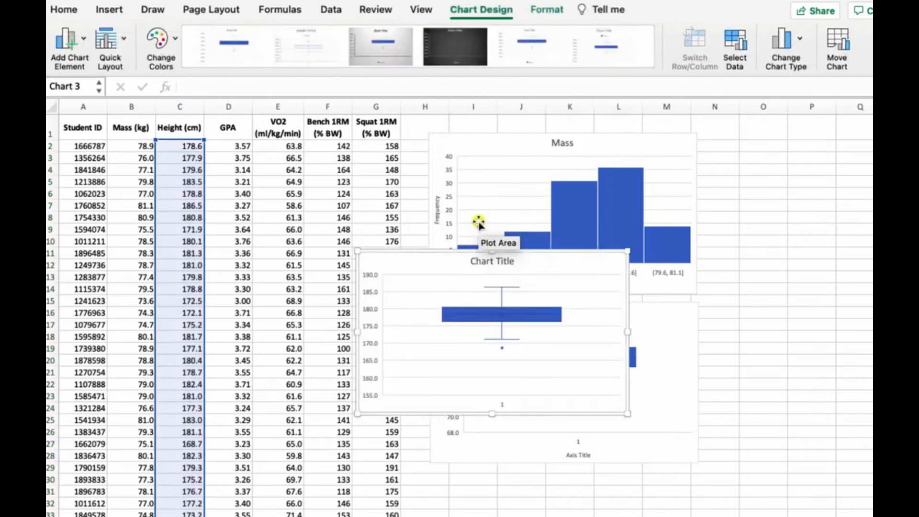
# - Move the new box plot beside the Mass box plot and set its title to Height (cm)
pyautogui.moveTo(421, 250); pyautogui.dragTo(771, 300)
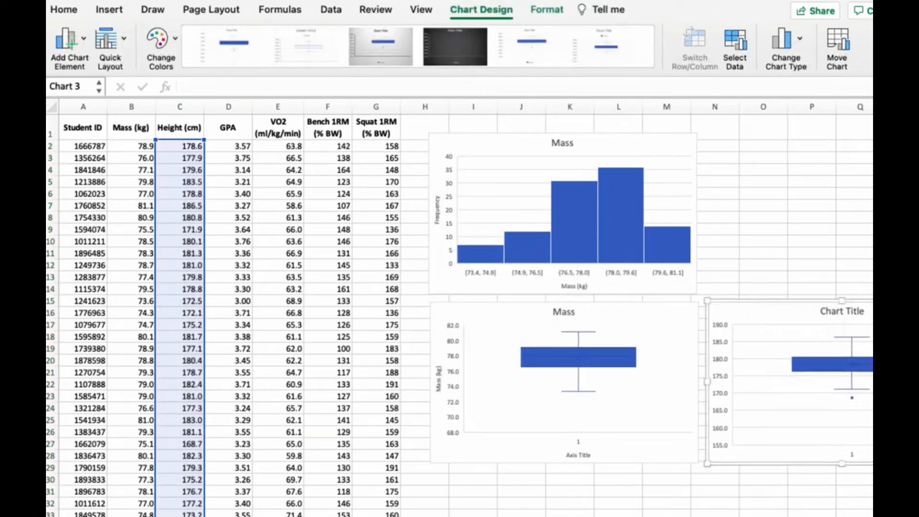
pyautogui.hscroll(10, 460, 311)
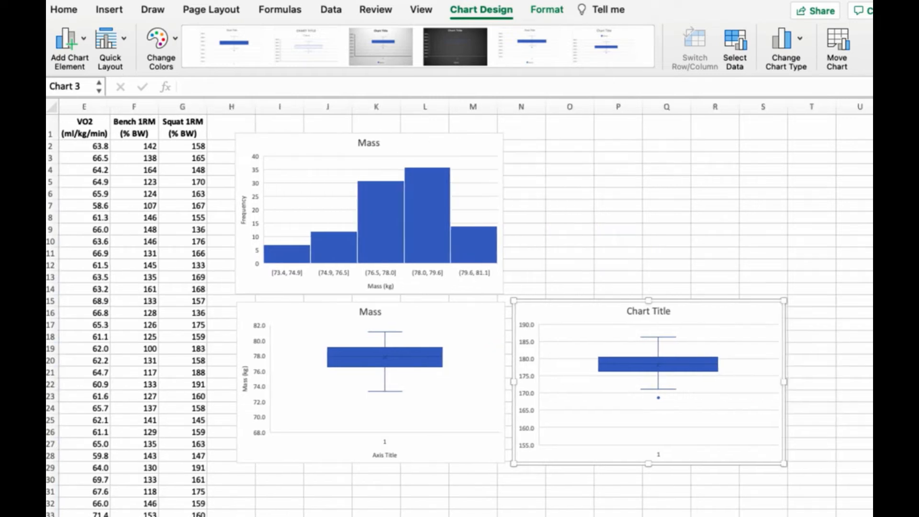
pyautogui.click(584, 310)
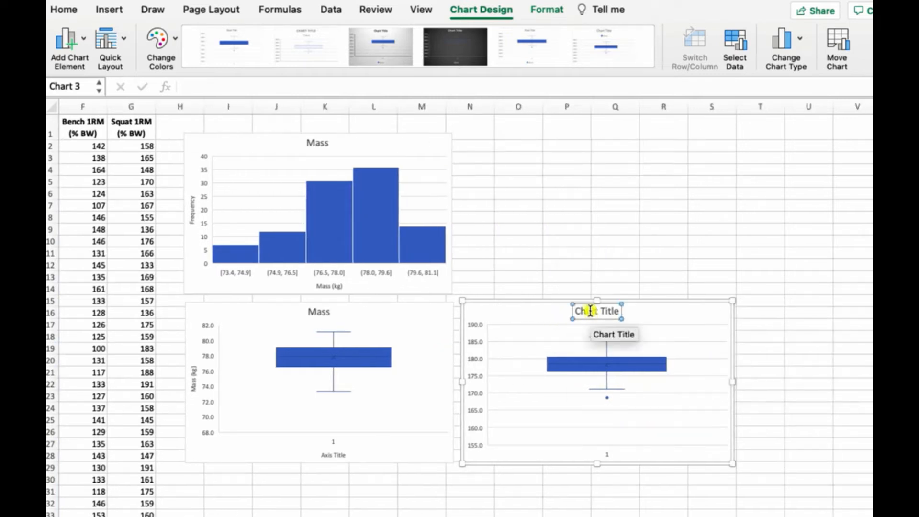
pyautogui.write('Height')
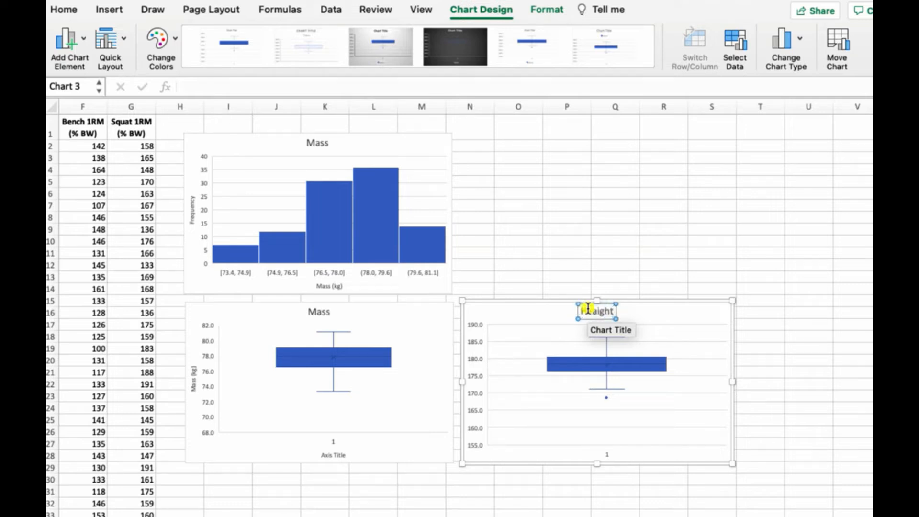
pyautogui.write(' (')
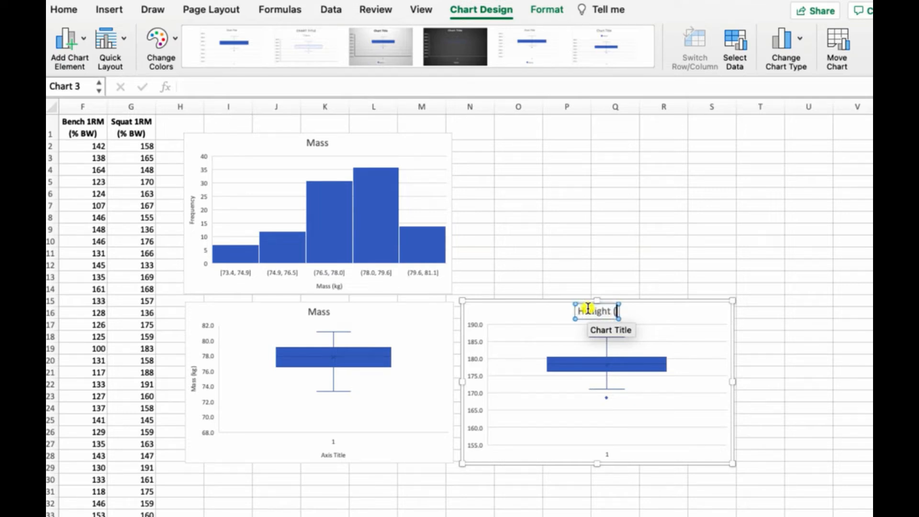
pyautogui.write('cm)')
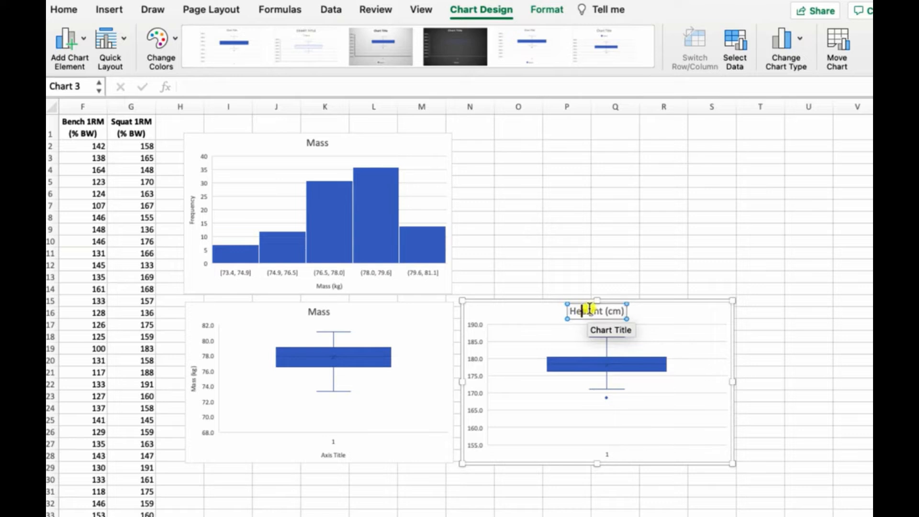
pyautogui.press('BackSpace')
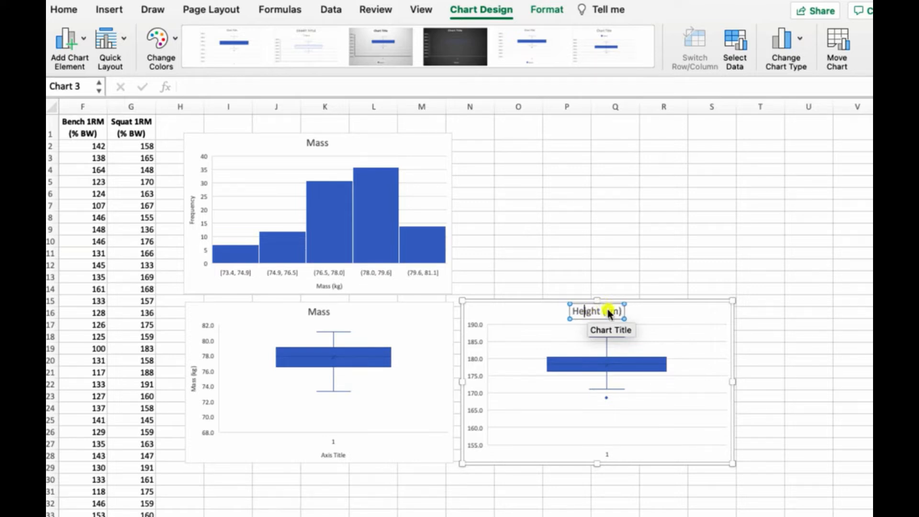
# - Add a vertical axis title to the height box plot reading Height (cm)
pyautogui.click(58, 36)
pyautogui.moveTo(84, 80)
pyautogui.click(213, 88)
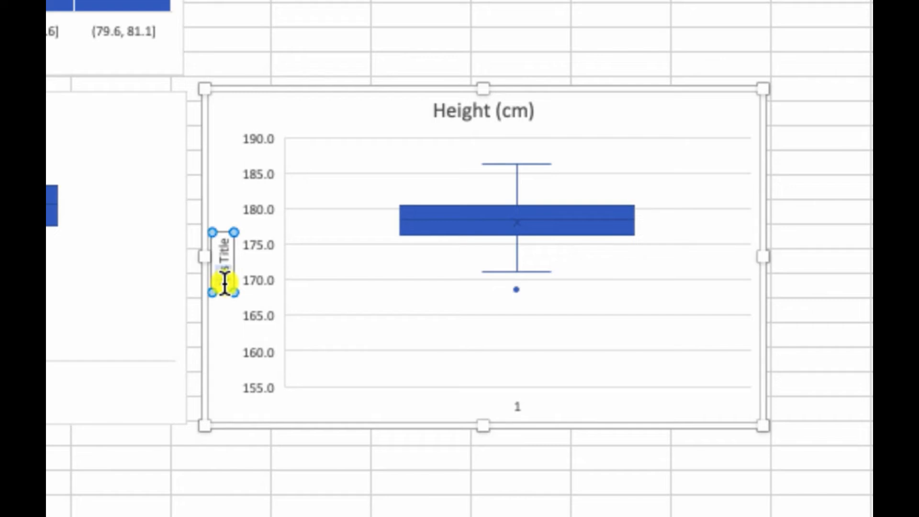
pyautogui.tripleClick(225, 269)
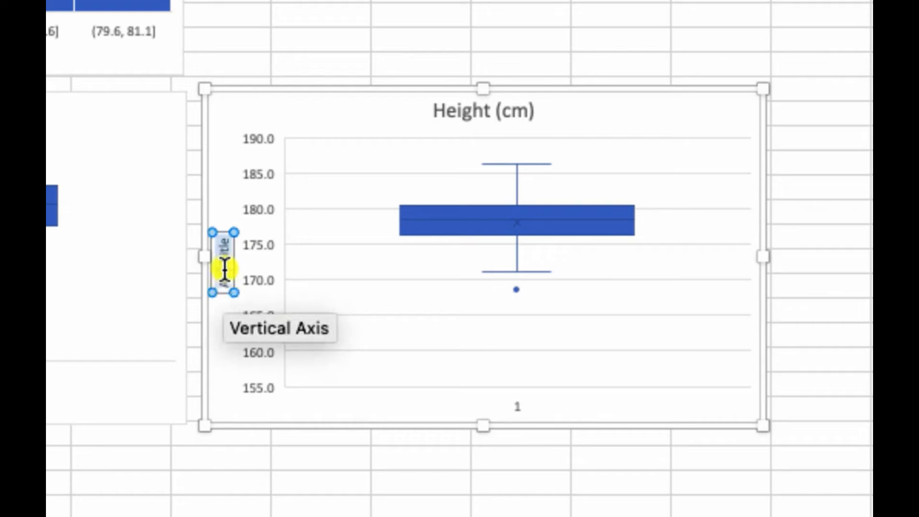
pyautogui.write('Height')
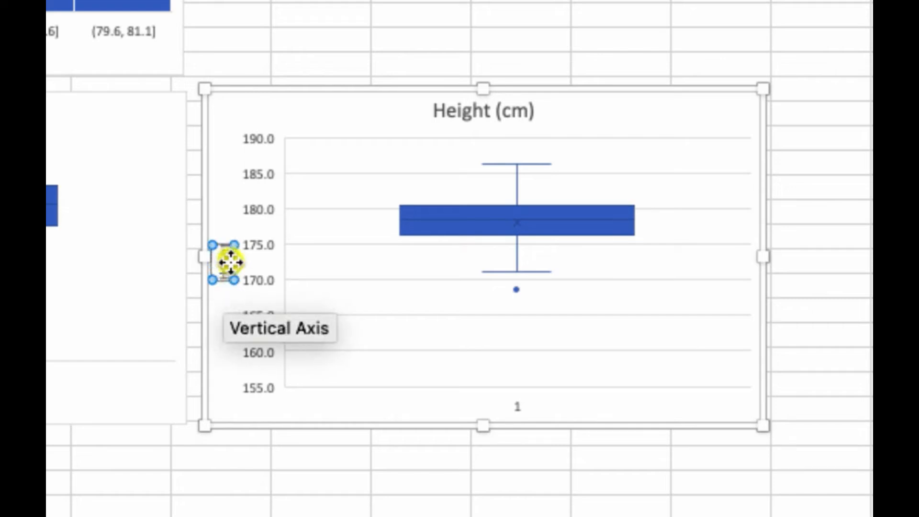
pyautogui.write(' (cm)')
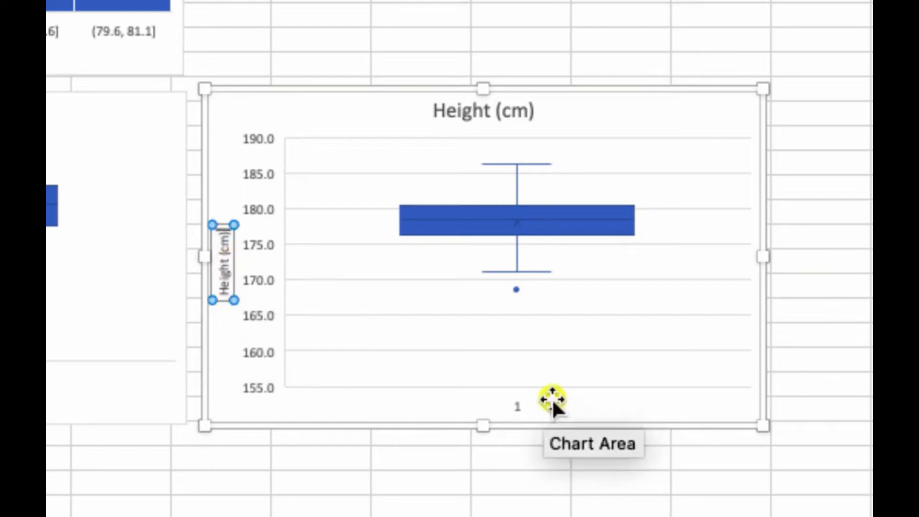
pyautogui.click(519, 405)
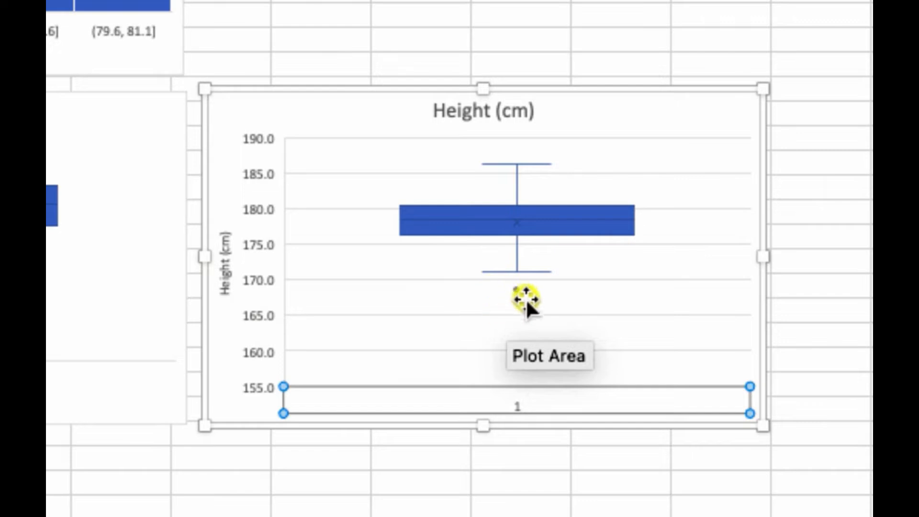
# - Return to the chart sheet, deselect the height box plot, and review the histogram and box plots together
pyautogui.moveTo(515, 289)
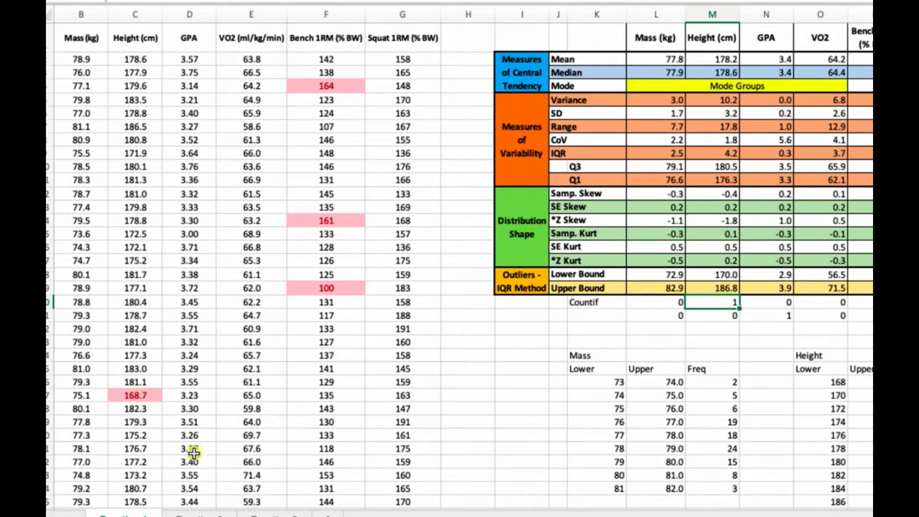
pyautogui.click(198, 513)
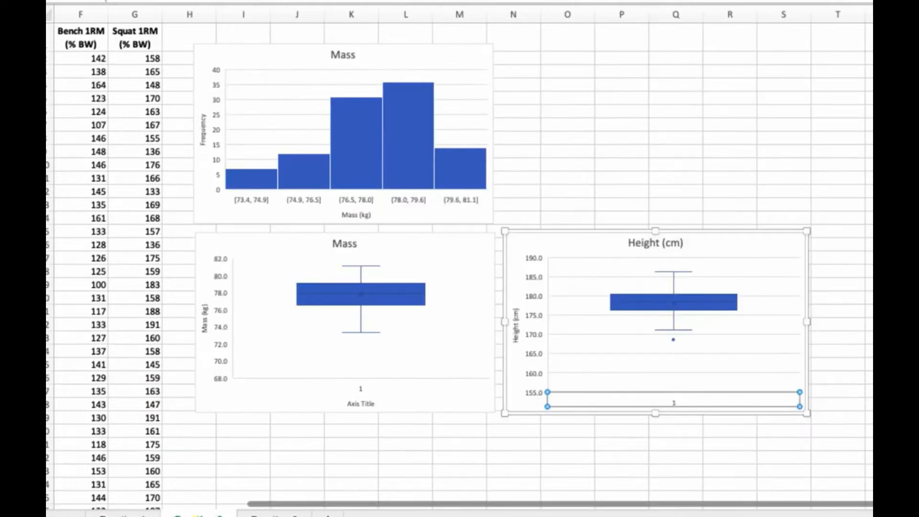
pyautogui.moveTo(674, 341)
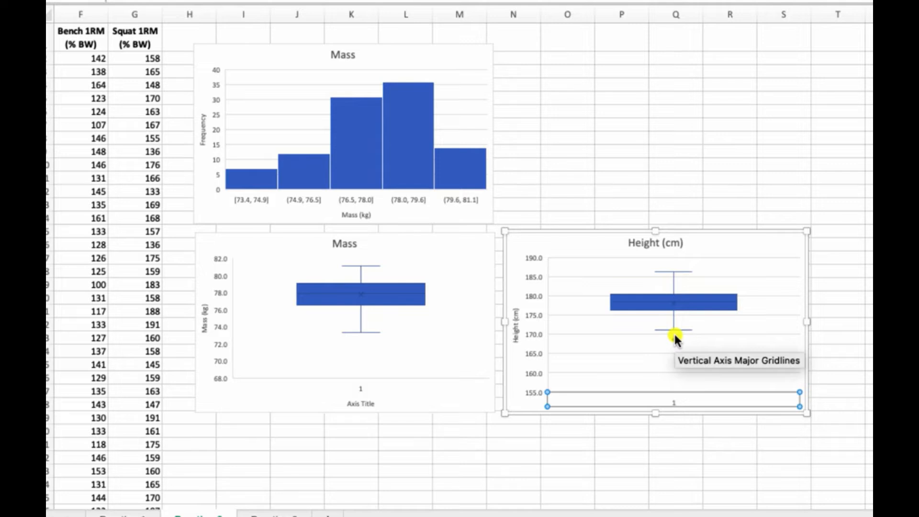
pyautogui.click(694, 99)
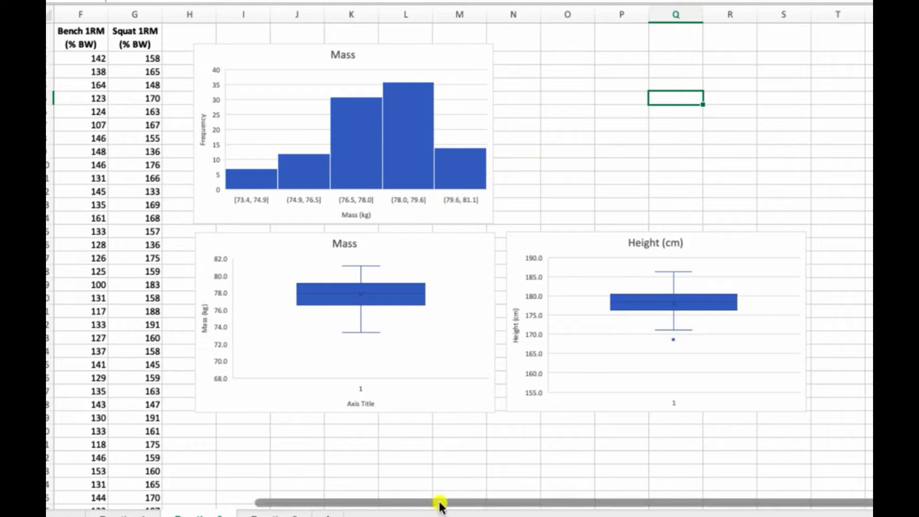
pyautogui.moveTo(437, 502); pyautogui.dragTo(281, 513)
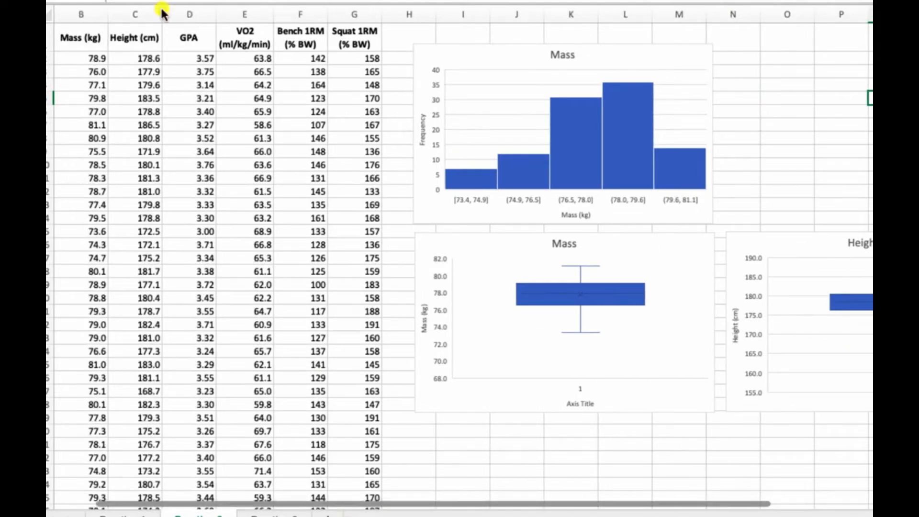
pyautogui.moveTo(178, 41); pyautogui.dragTo(368, 345)
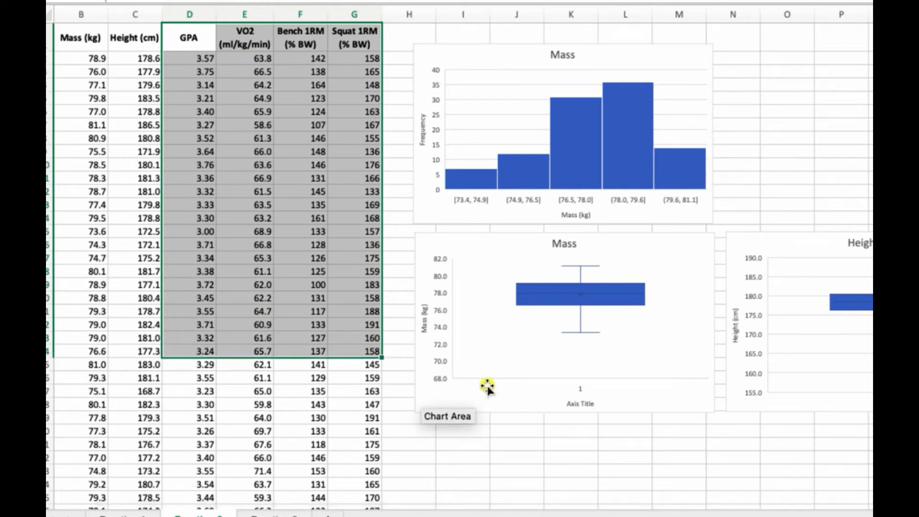
pyautogui.click(357, 386)
# - Switch to the instructions document and read the Shapiro-Wilk test steps and the SPSS plotting tips
pyautogui.click(417, 433)
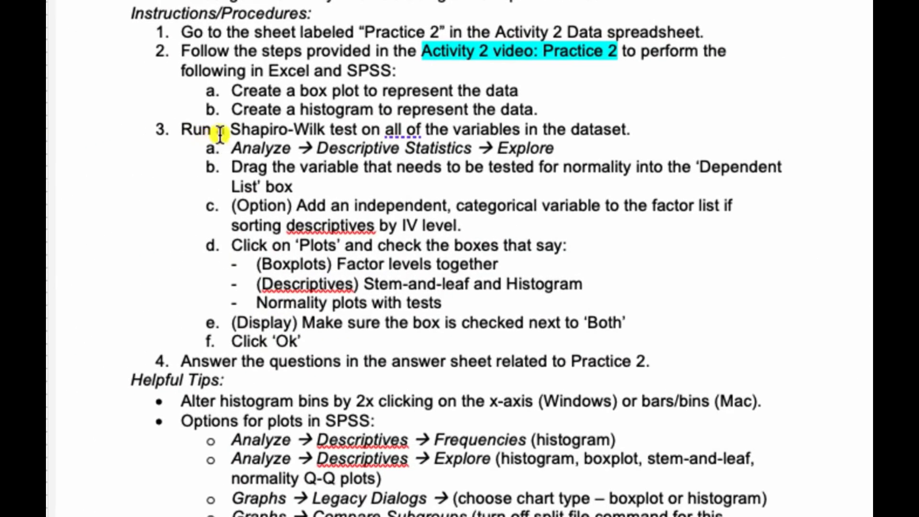
pyautogui.scroll(-4, 219, 134)
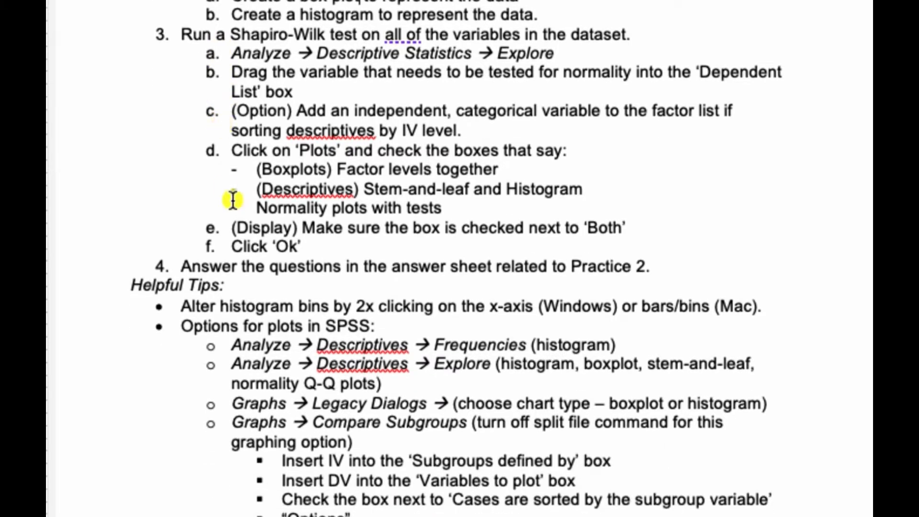
pyautogui.moveTo(182, 305); pyautogui.dragTo(456, 343)
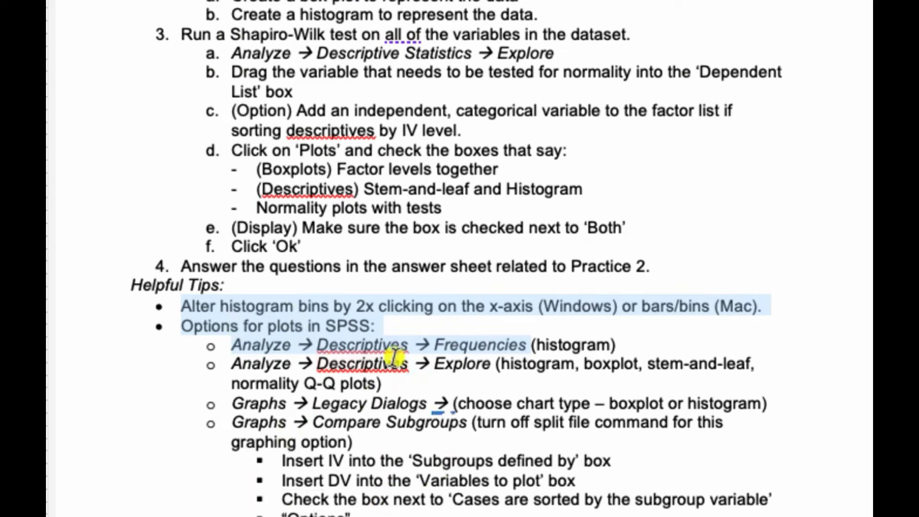
pyautogui.click(394, 401)
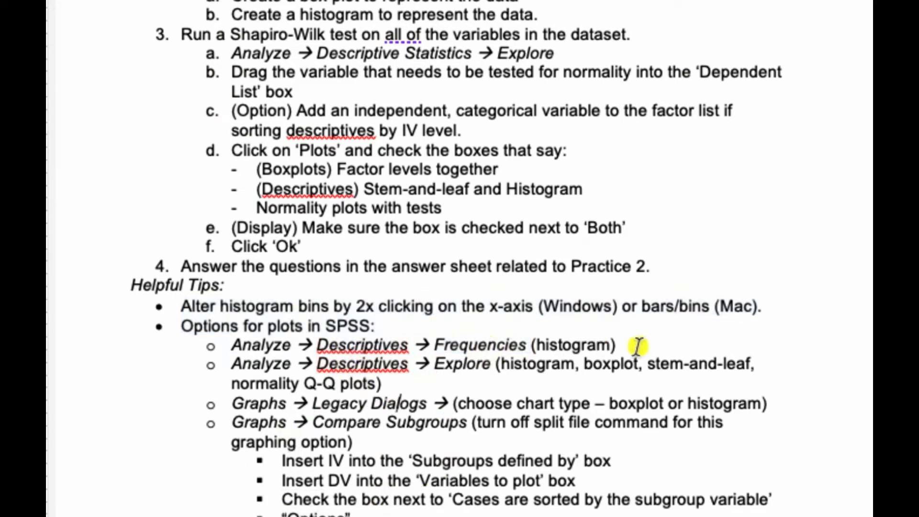
pyautogui.moveTo(636, 344); pyautogui.dragTo(434, 344)
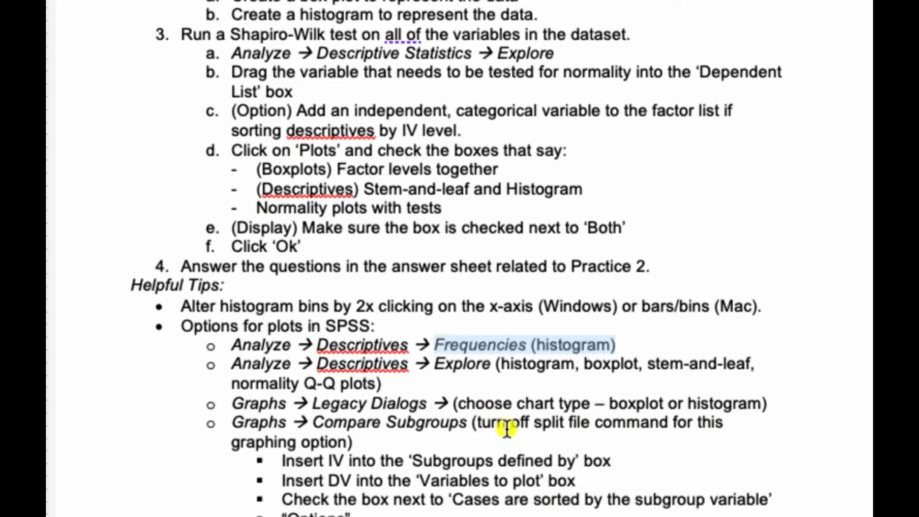
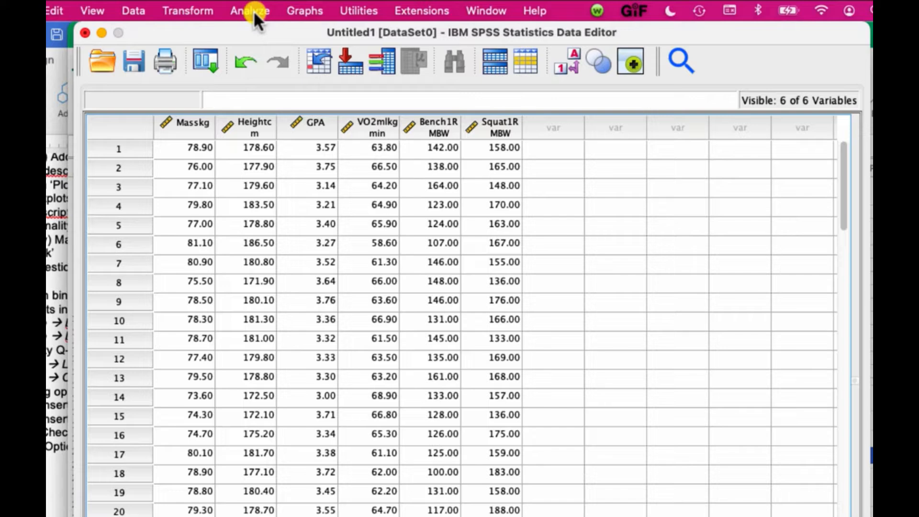
# - Open the Explore procedure and add Bench 1RM (% BW) and VO2 (ml/kg/min) to the dependent list
pyautogui.click(254, 10)
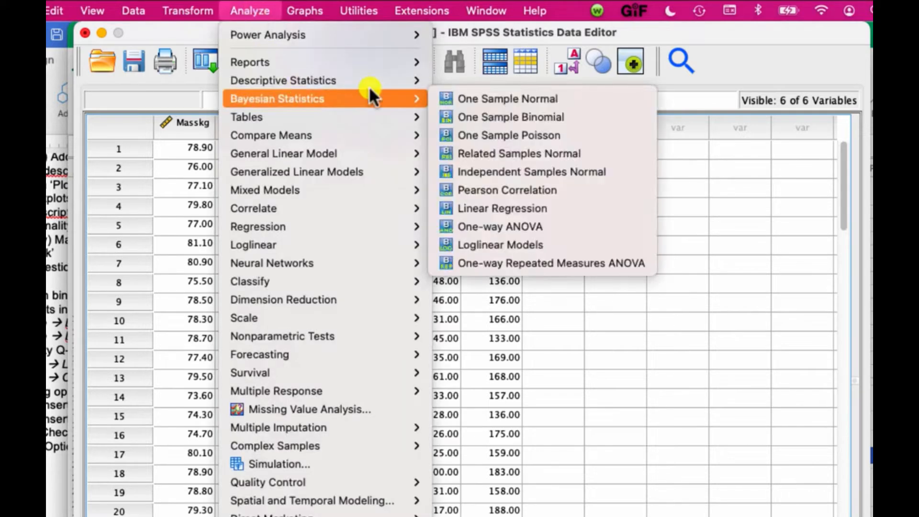
pyautogui.moveTo(378, 79)
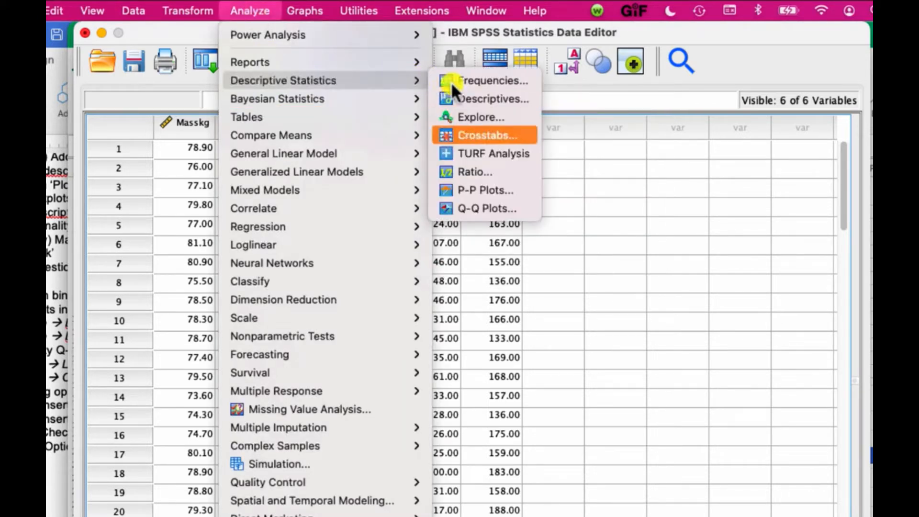
pyautogui.click(475, 119)
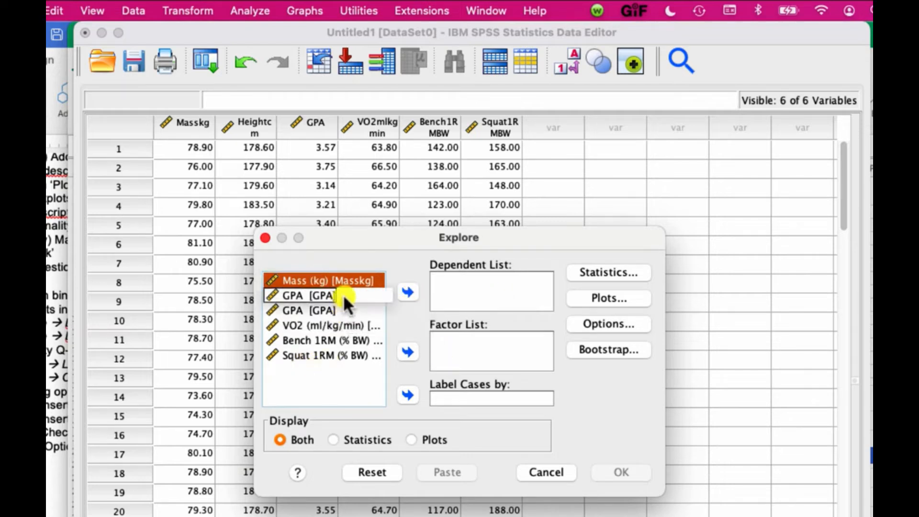
pyautogui.click(328, 341)
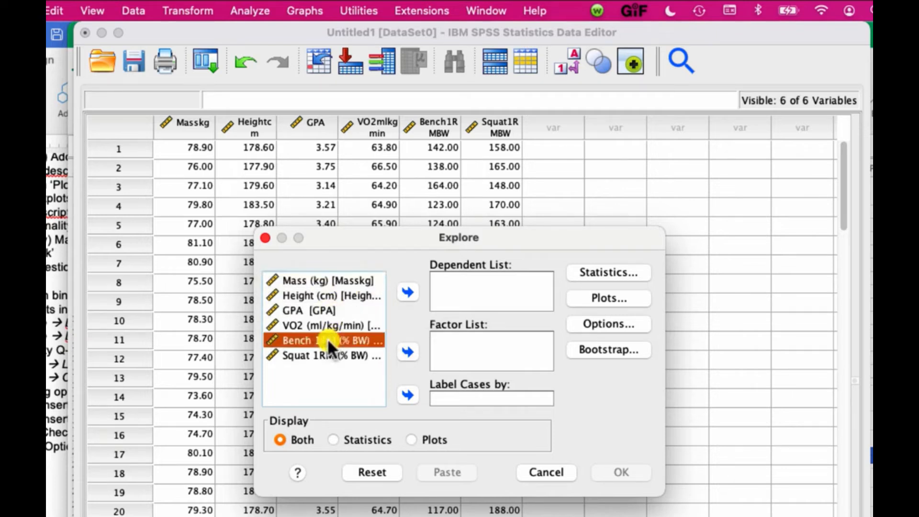
pyautogui.click(407, 289)
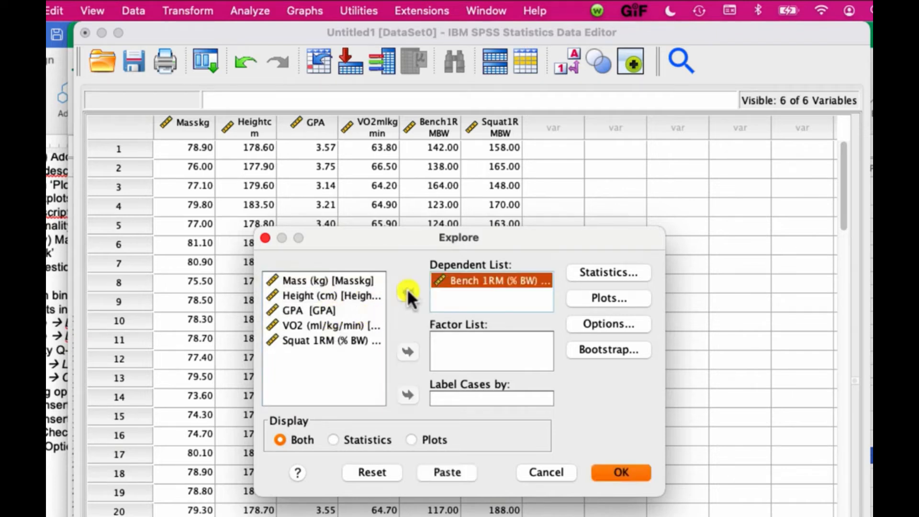
pyautogui.click(325, 326)
pyautogui.click(408, 293)
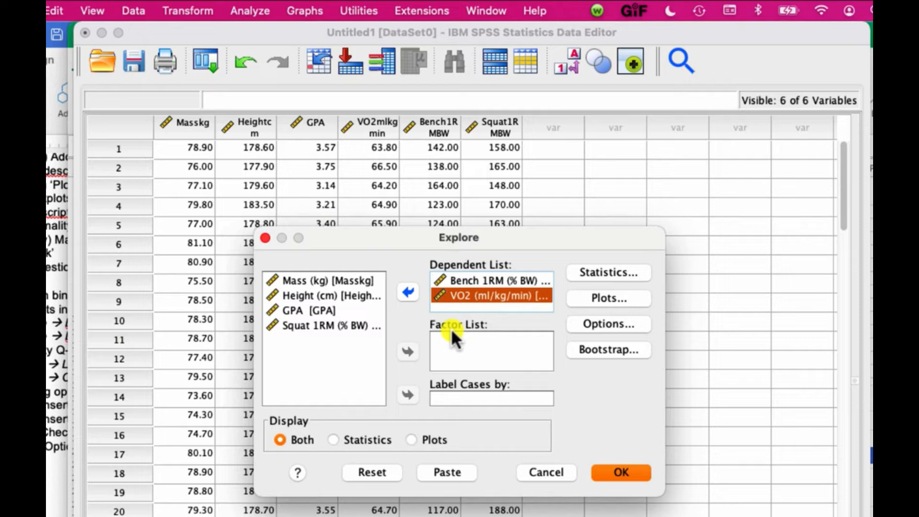
# - Set the Explore statistics options, then in Plots enable Histogram and Normality plots with tests
pyautogui.click(604, 274)
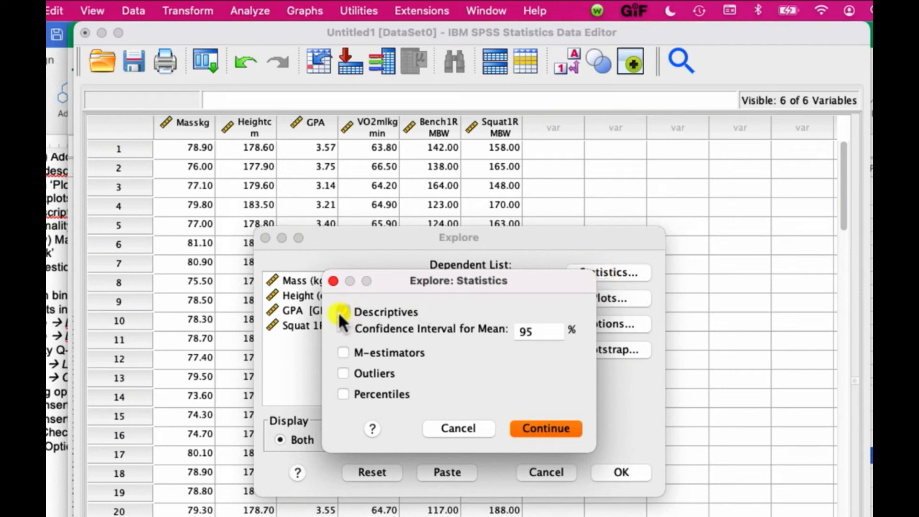
pyautogui.click(344, 373)
pyautogui.click(495, 374)
pyautogui.click(550, 431)
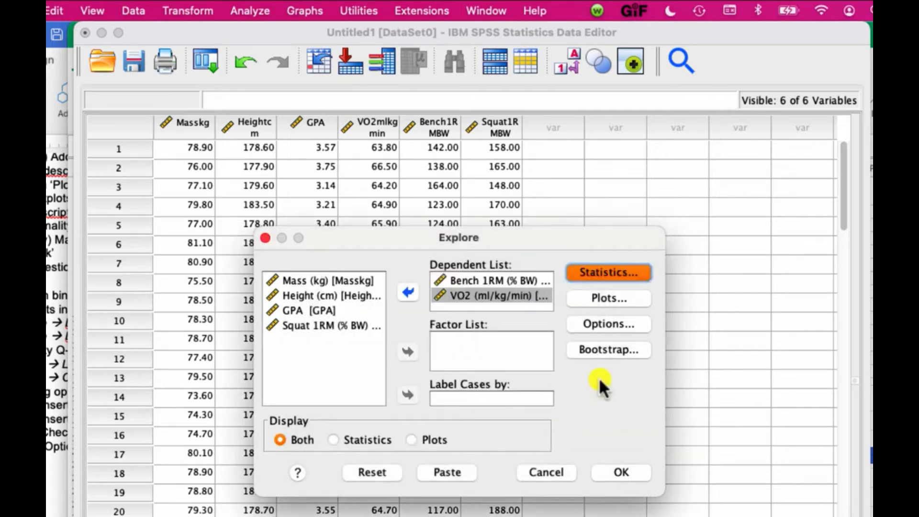
pyautogui.click(616, 297)
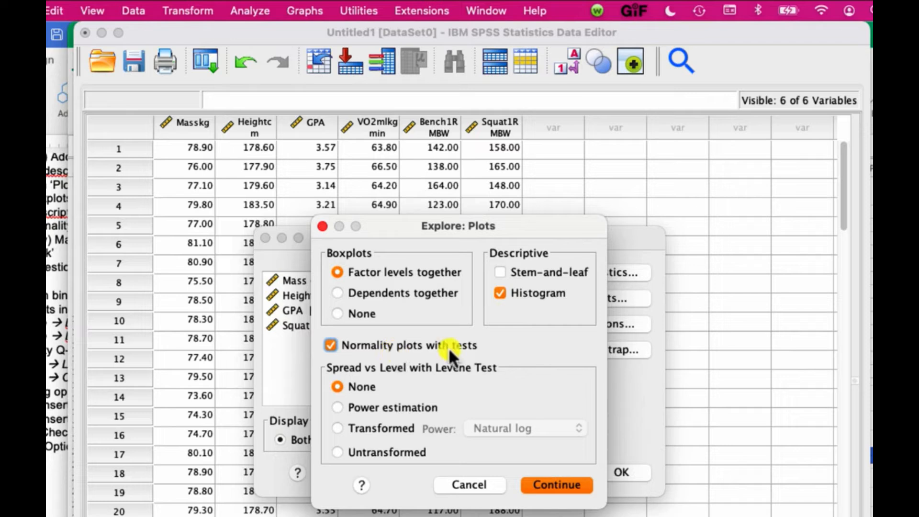
pyautogui.click(574, 486)
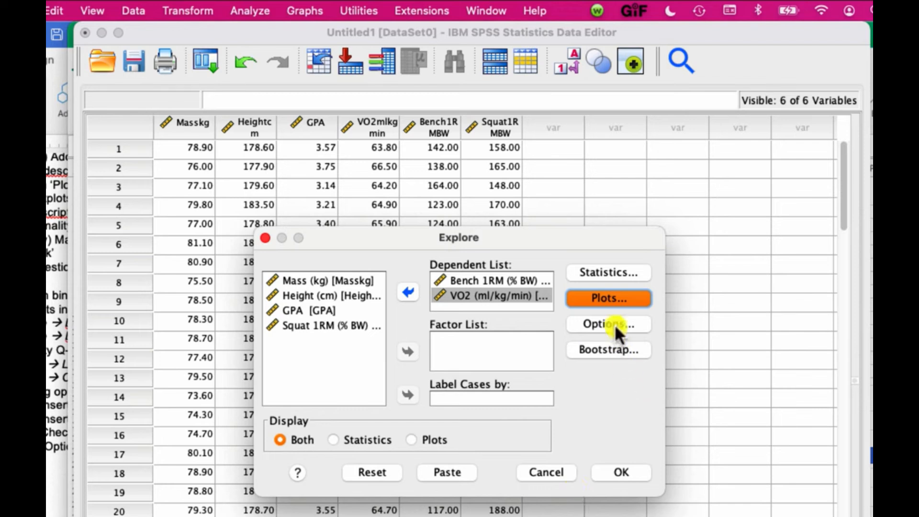
# - Check the missing-values options, keeping Exclude cases listwise, and run the Explore analysis
pyautogui.click(614, 324)
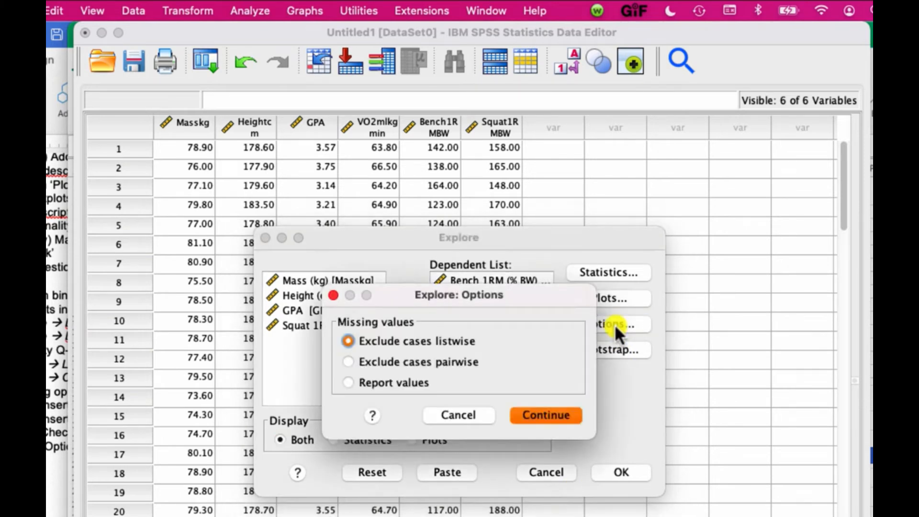
pyautogui.click(333, 295)
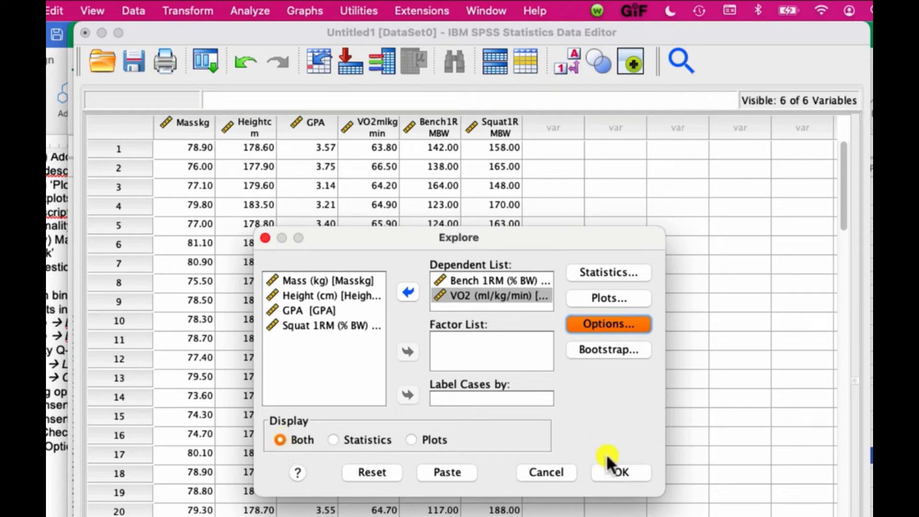
pyautogui.click(613, 472)
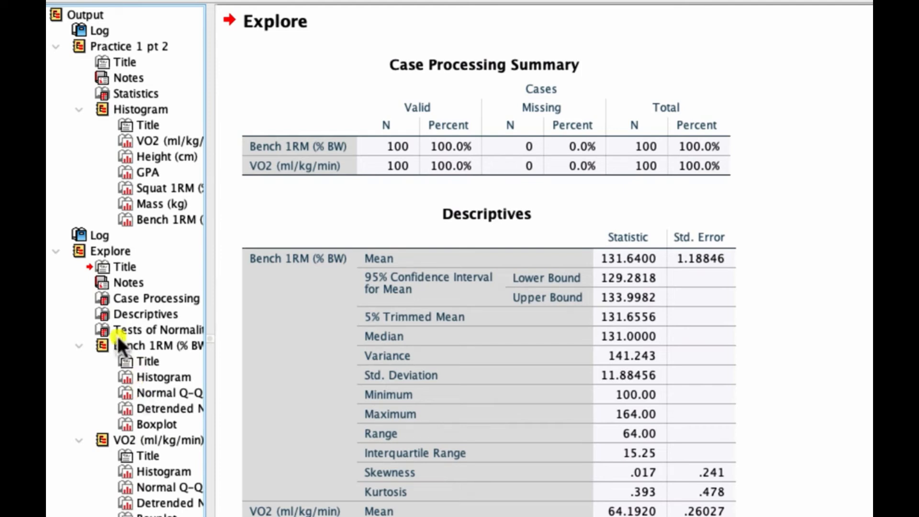
# - Rename the Explore heading in the output outline to Practice 2
pyautogui.click(114, 251)
pyautogui.click(114, 251)
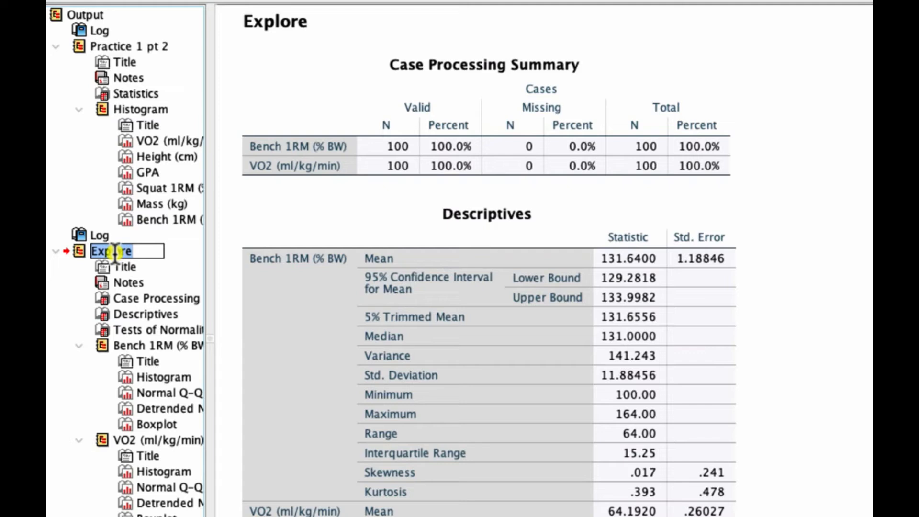
pyautogui.write('Practice 2')
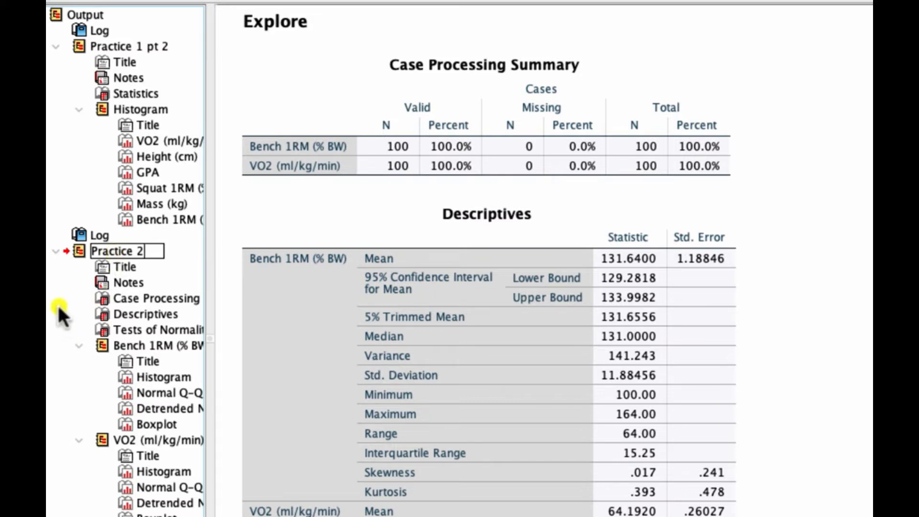
pyautogui.press('Return')
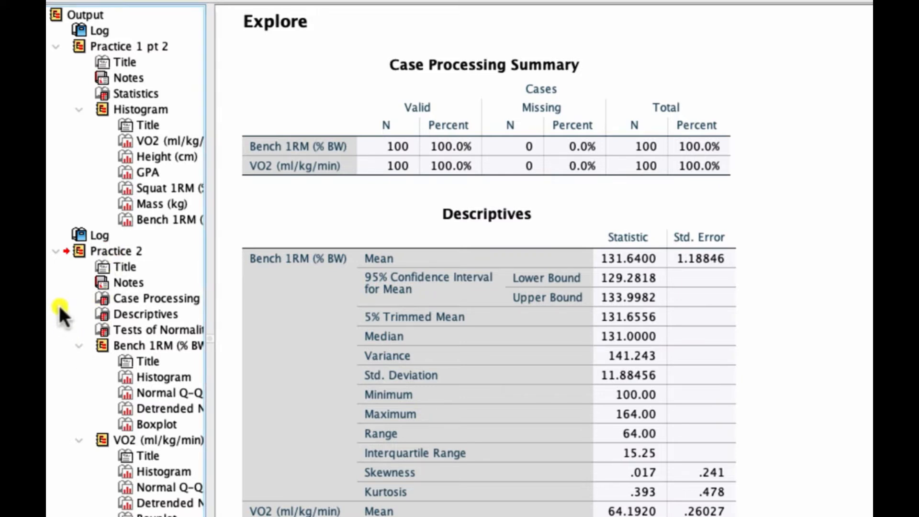
# - Examine the case processing summary, descriptives and Tests of Normality table for Bench 1RM and VO2
pyautogui.click(498, 163)
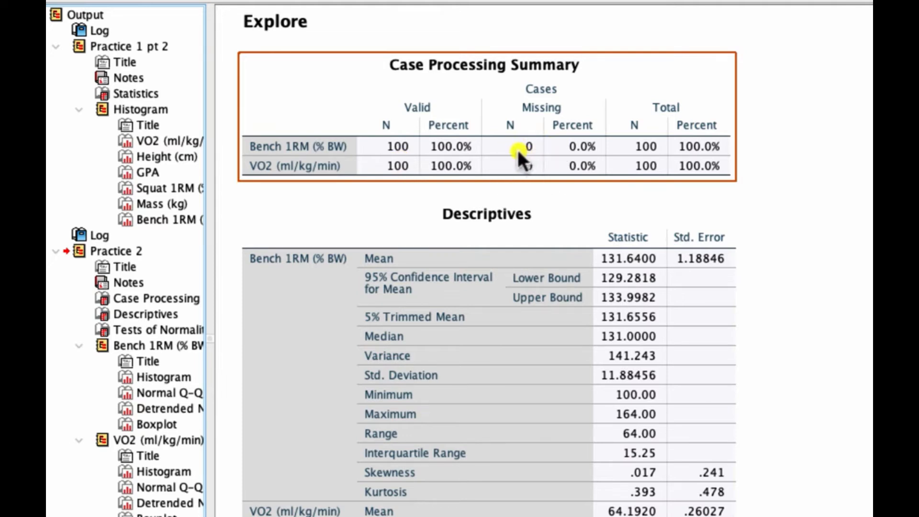
pyautogui.click(237, 210)
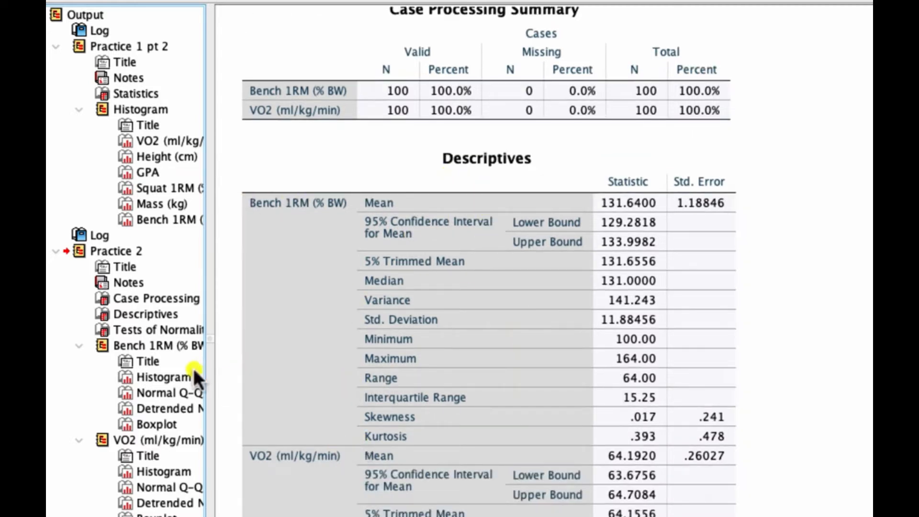
pyautogui.scroll(-3, 232, 355)
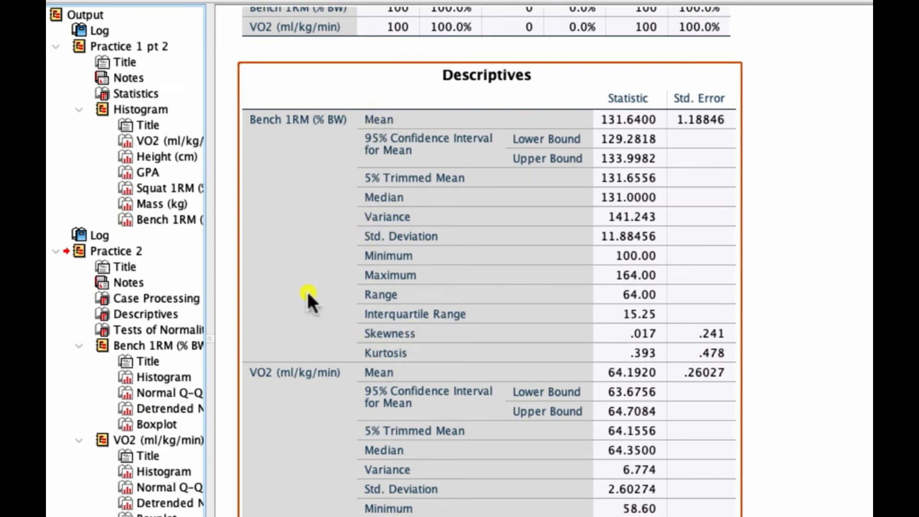
pyautogui.scroll(-5, 308, 289)
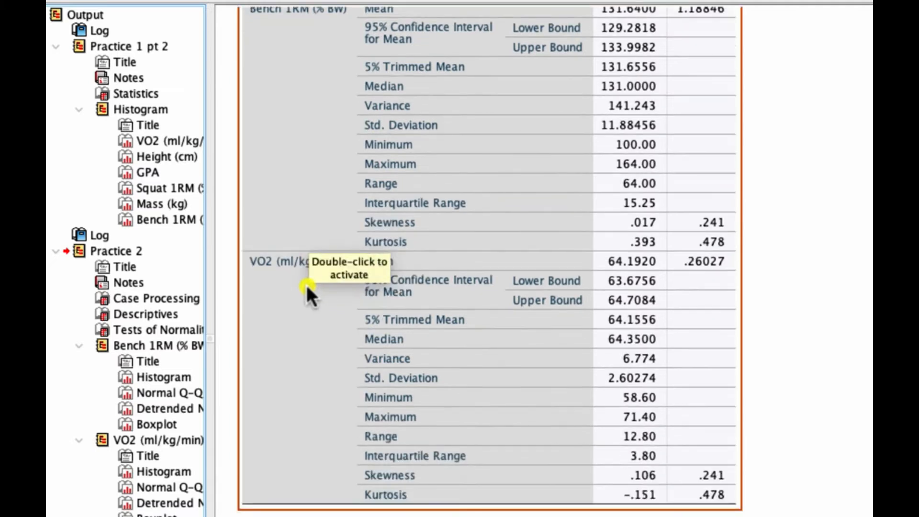
pyautogui.scroll(2, 306, 289)
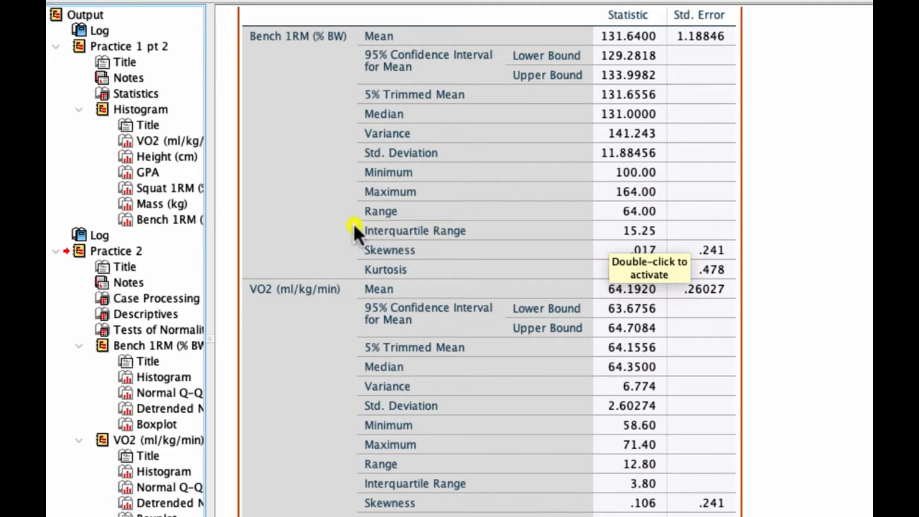
pyautogui.scroll(-3, 354, 224)
pyautogui.scroll(-5, 347, 227)
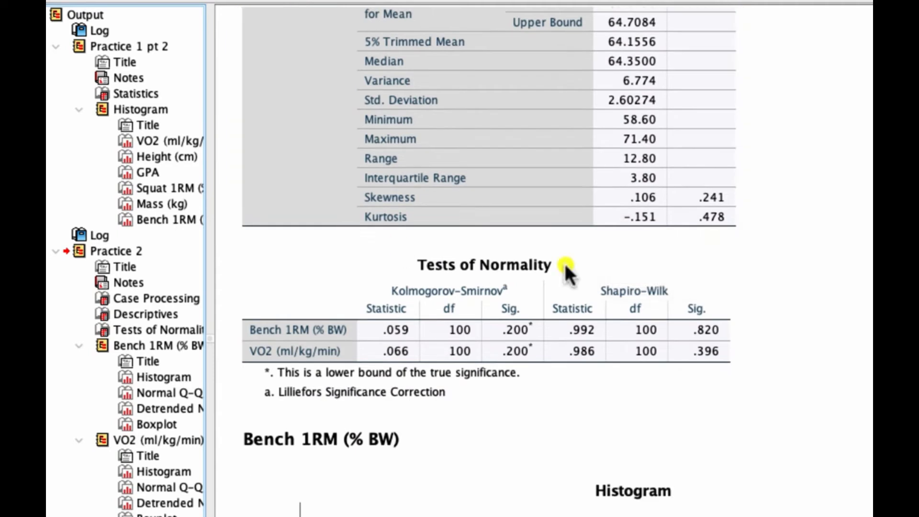
pyautogui.click(598, 263)
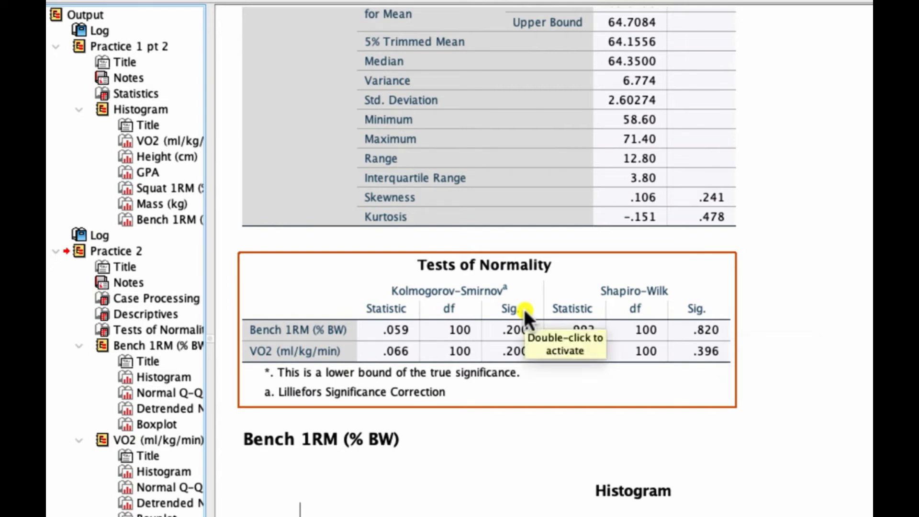
pyautogui.click(810, 303)
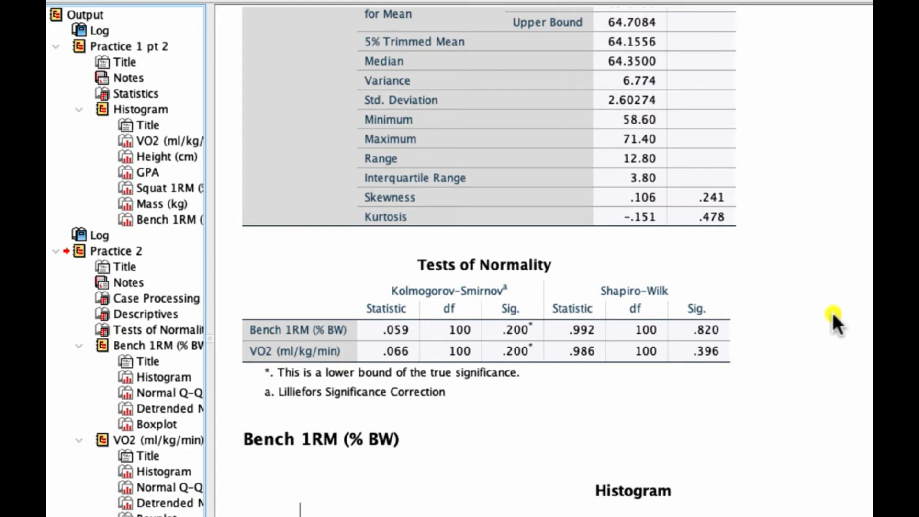
pyautogui.click(716, 301)
# - Scroll through the Bench 1RM histogram, Q-Q plots and box plot, then switch back to the spreadsheet charts
pyautogui.scroll(-6, 830, 322)
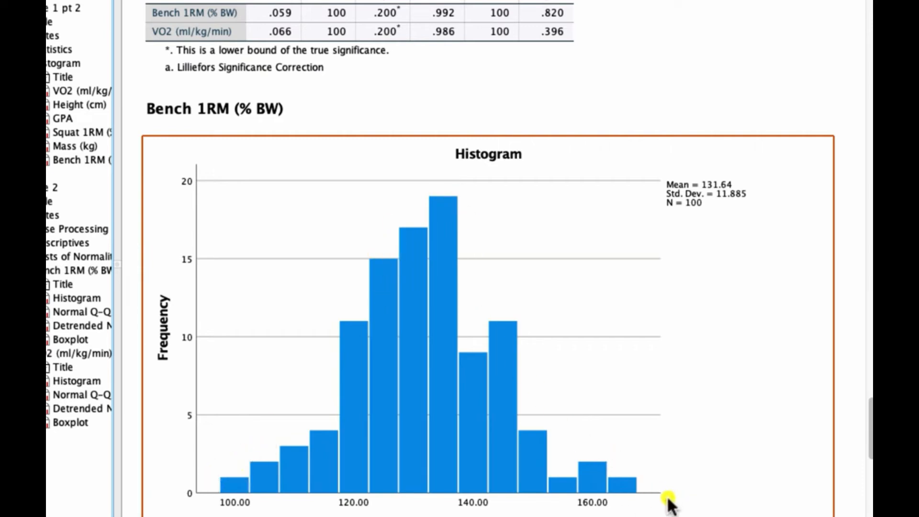
pyautogui.scroll(-2, 698, 477)
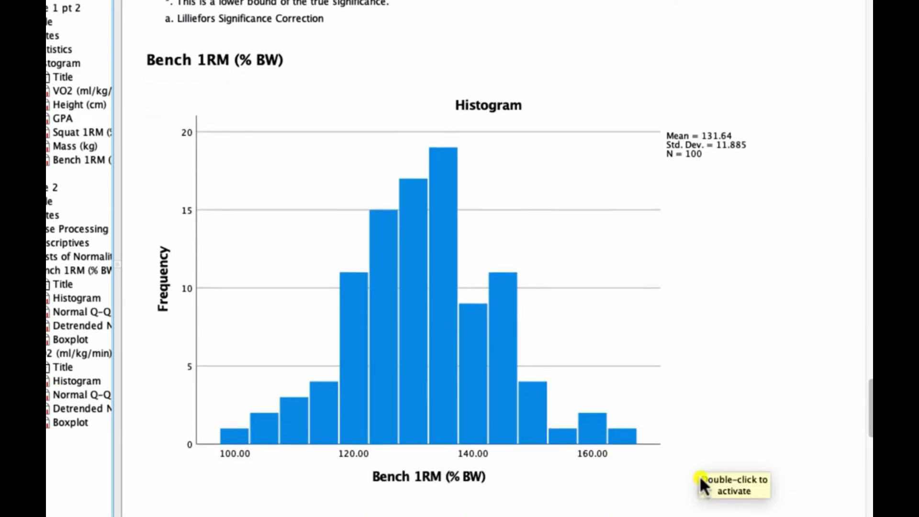
pyautogui.scroll(-8, 544, 446)
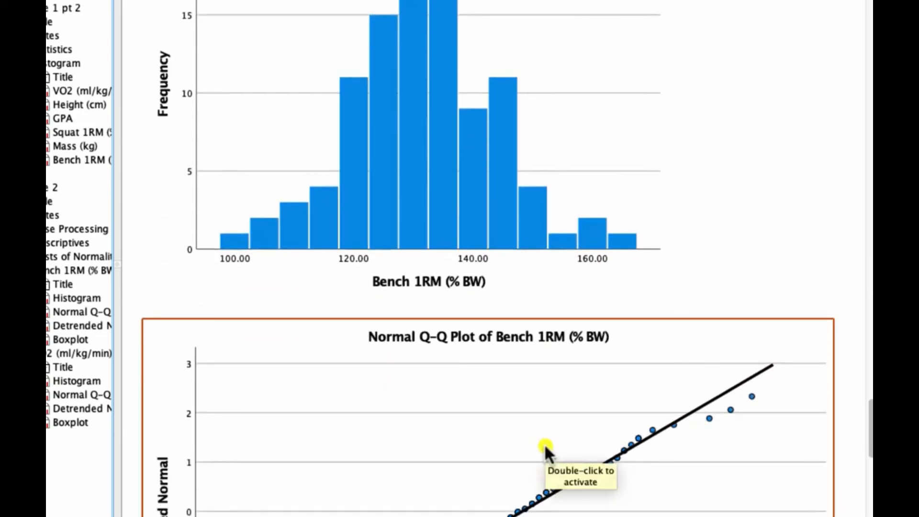
pyautogui.scroll(-3, 544, 443)
pyautogui.scroll(-6, 543, 440)
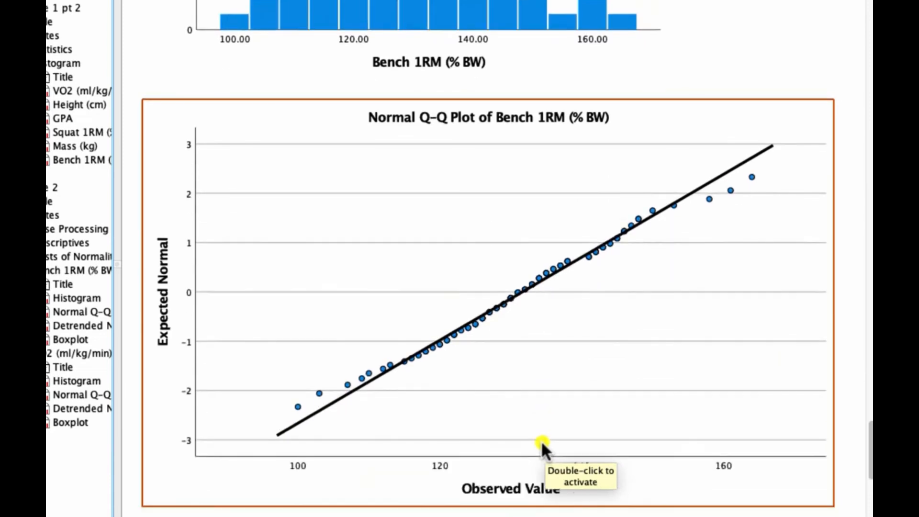
pyautogui.scroll(-1, 541, 440)
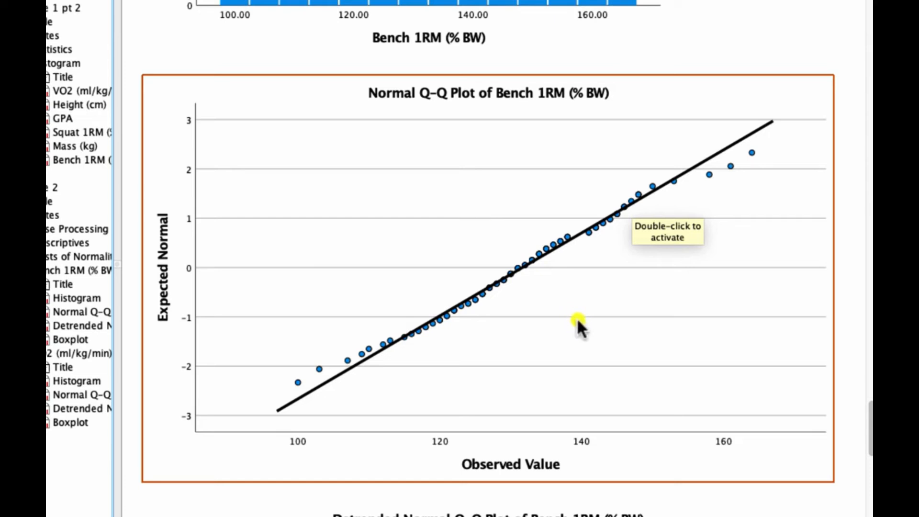
pyautogui.scroll(-2, 577, 311)
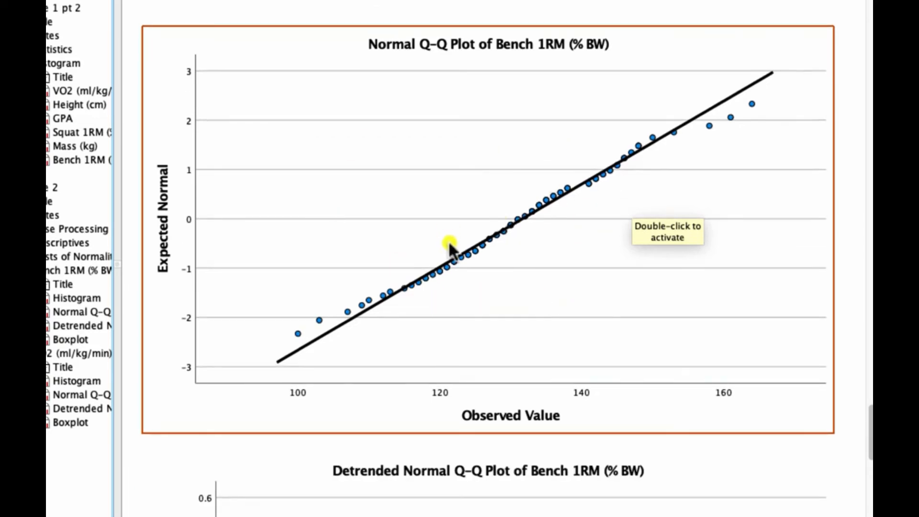
pyautogui.scroll(-8, 422, 168)
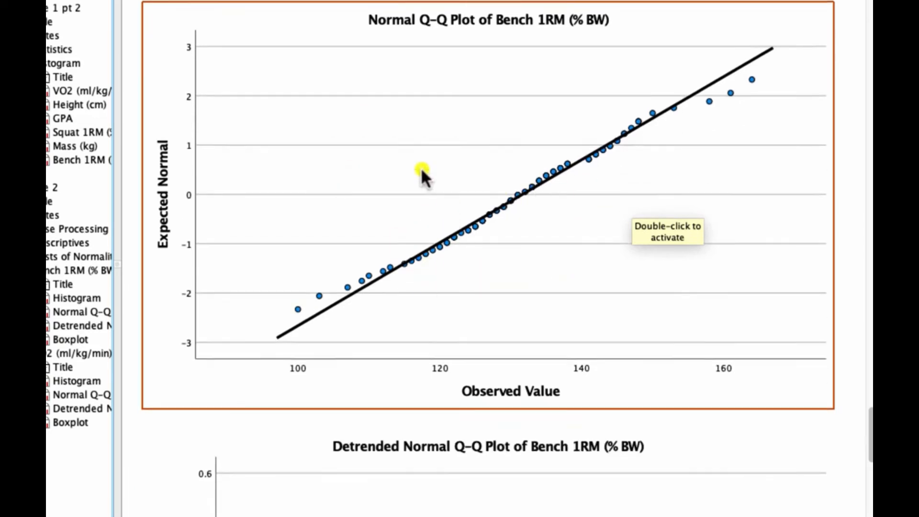
pyautogui.scroll(-6, 422, 165)
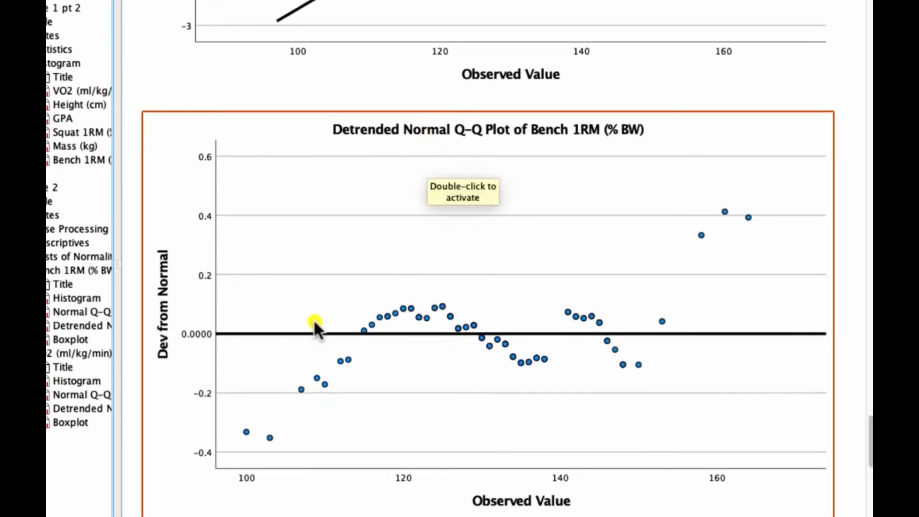
pyautogui.scroll(-15, 317, 320)
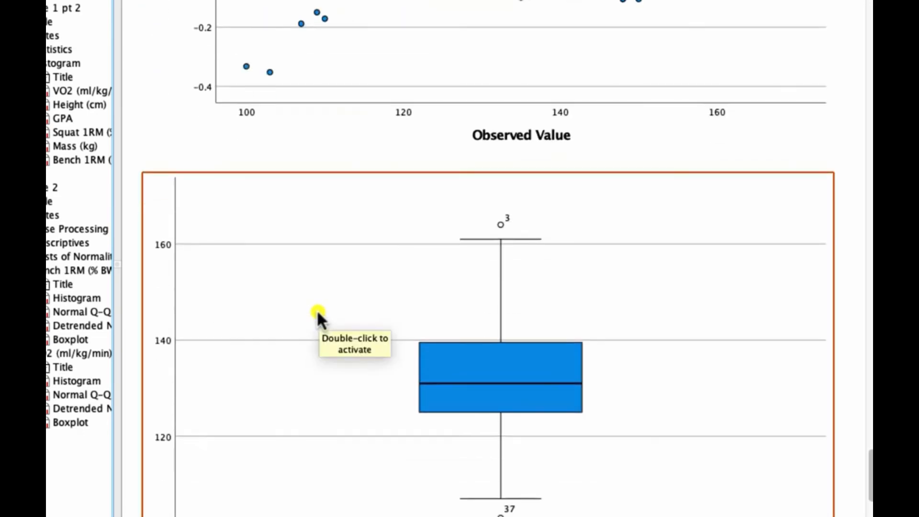
pyautogui.scroll(-5, 317, 309)
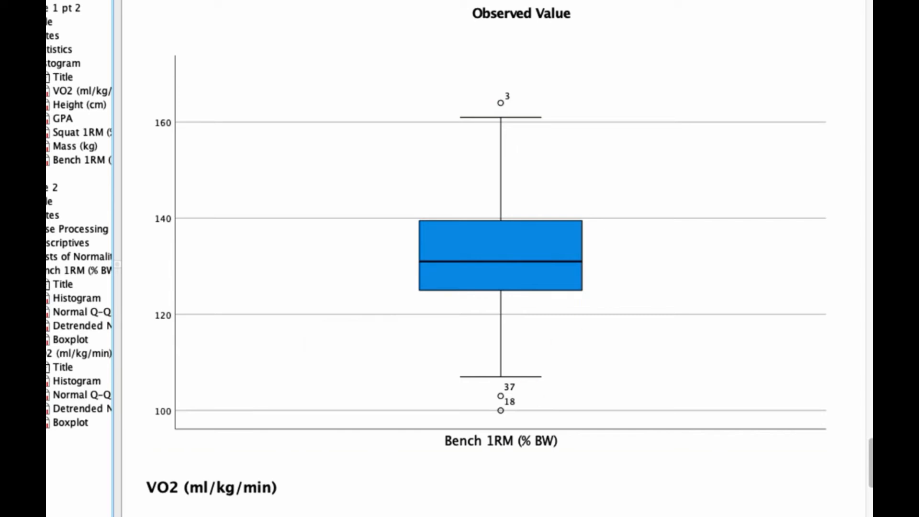
pyautogui.click(329, 515)
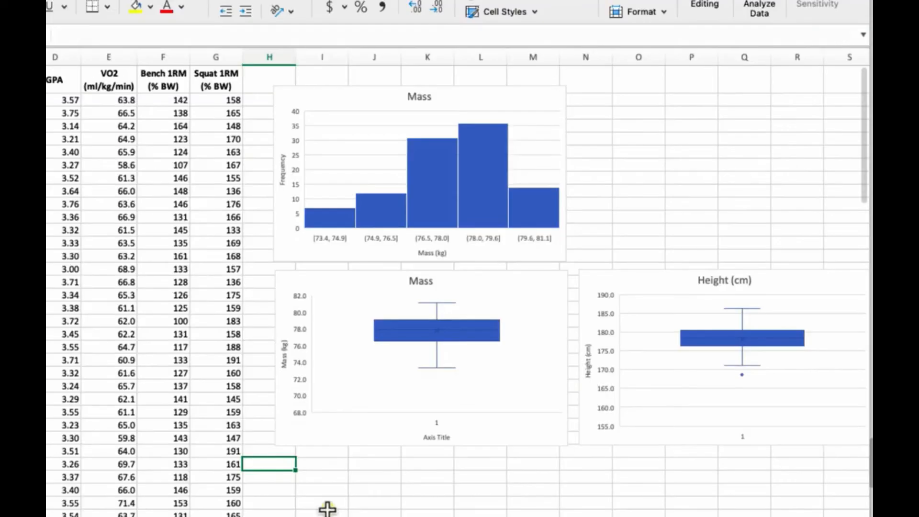
# - Select the Bench 1RM data column and insert a Box and Whisker chart of it
pyautogui.click(163, 98)
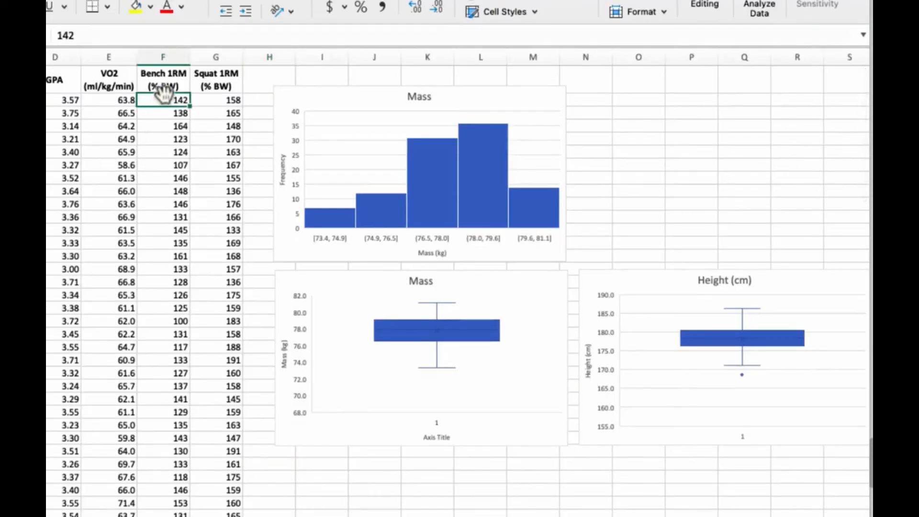
pyautogui.press('super+shift+Down')
pyautogui.scroll(20, 178, 102)
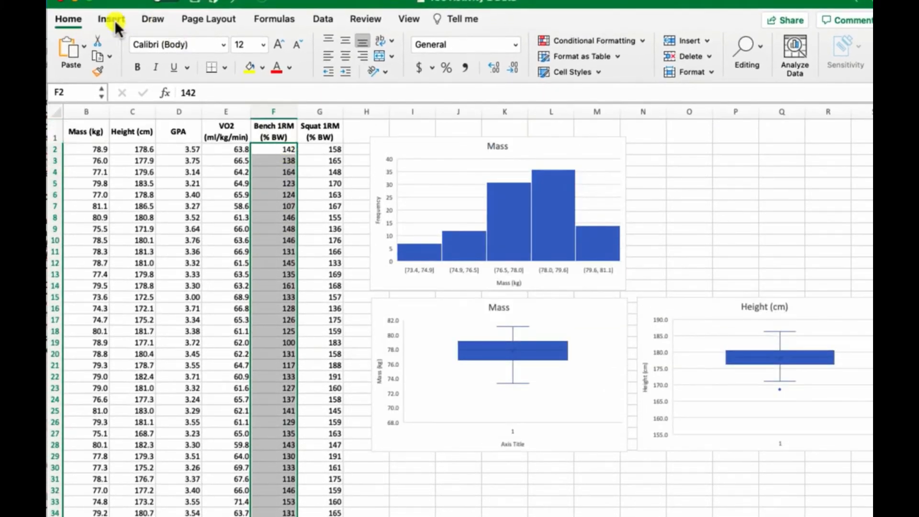
pyautogui.click(114, 20)
pyautogui.click(449, 54)
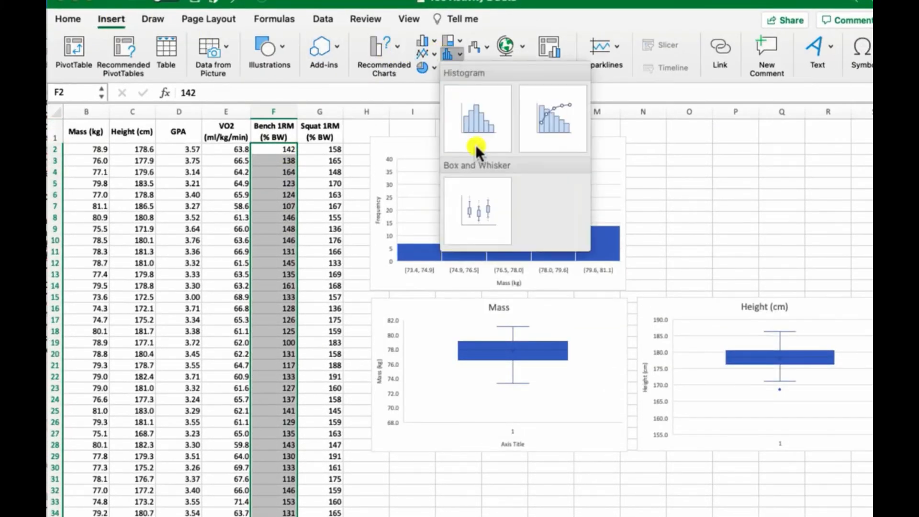
pyautogui.click(481, 214)
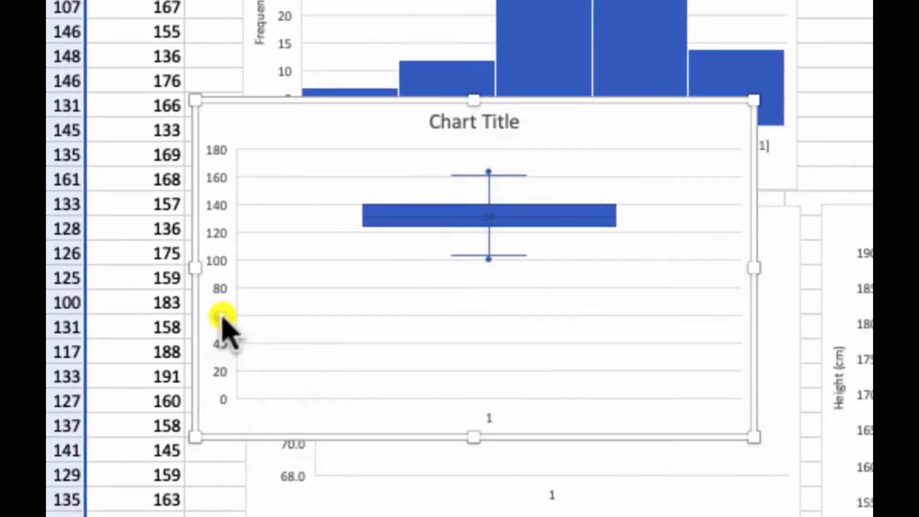
# - Set the new box plot's vertical axis bounds to a minimum of 80 and maximum of 180
pyautogui.click(223, 318)
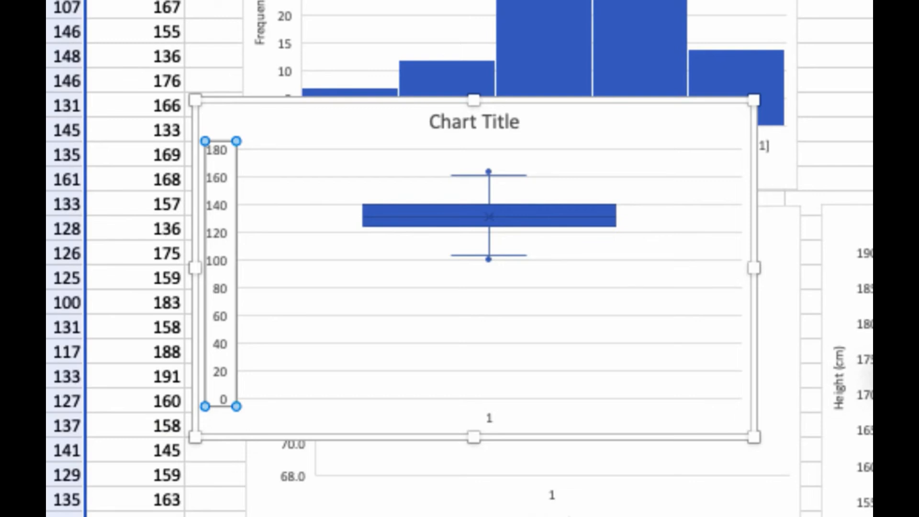
pyautogui.press('Return')
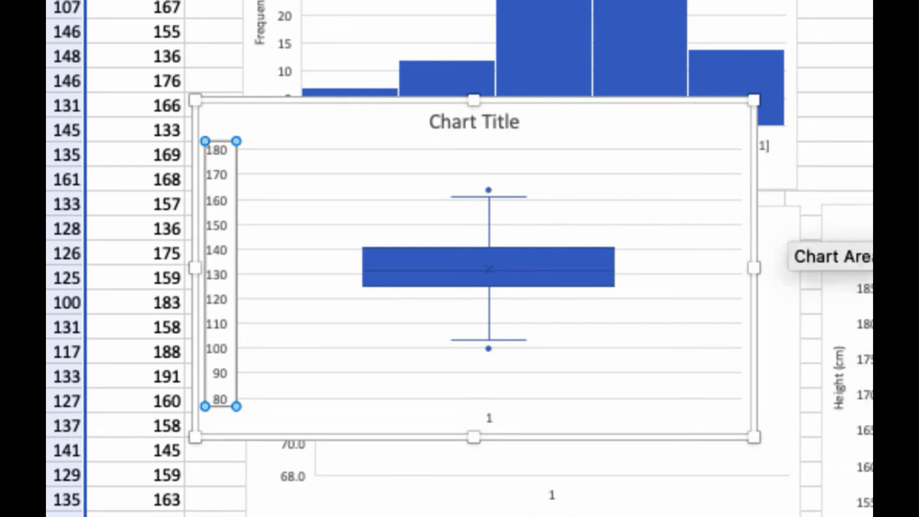
pyautogui.moveTo(489, 352)
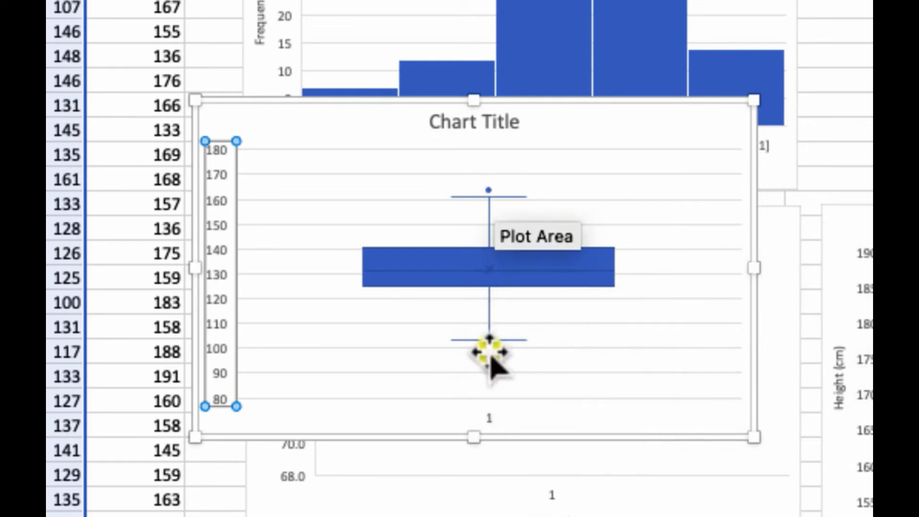
pyautogui.moveTo(489, 191)
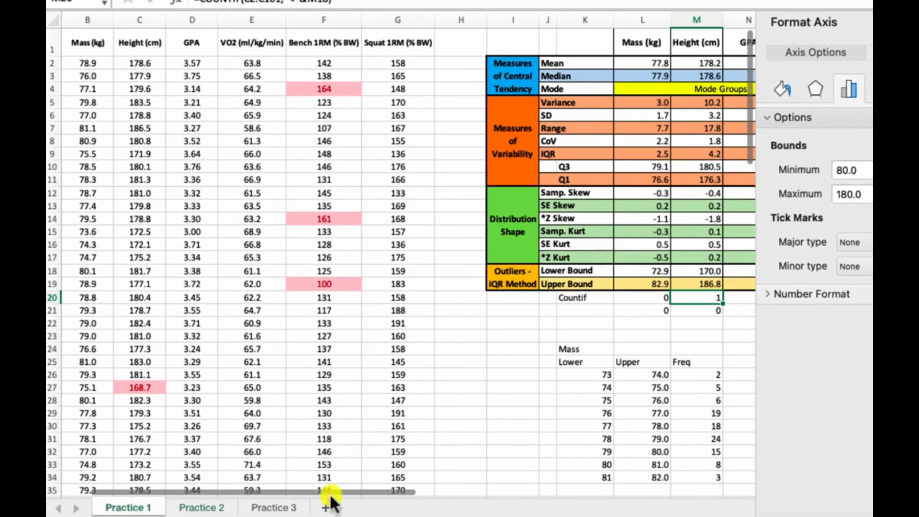
# - Compare the Bench 1RM quartiles and IQR outlier bounds in the statistics table with the SPSS Bench 1RM box plot
pyautogui.hscroll(3, 387, 498)
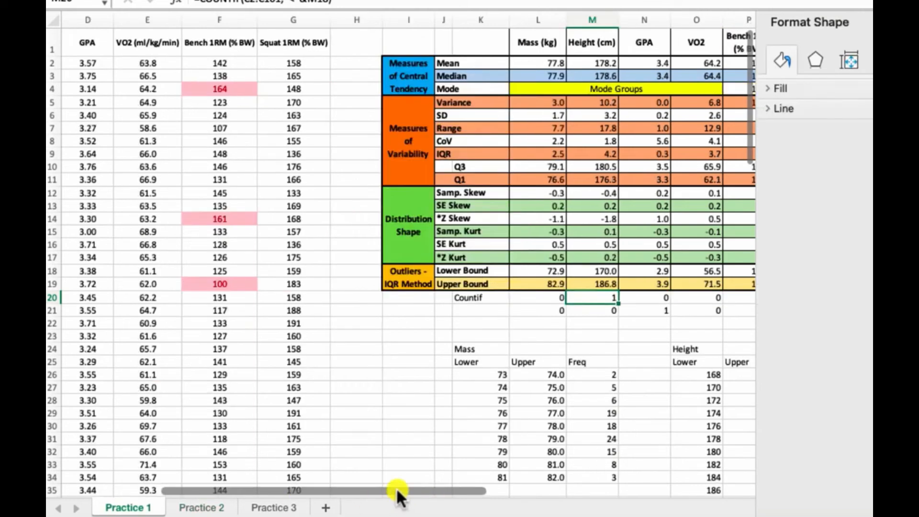
pyautogui.moveTo(394, 488); pyautogui.dragTo(460, 488)
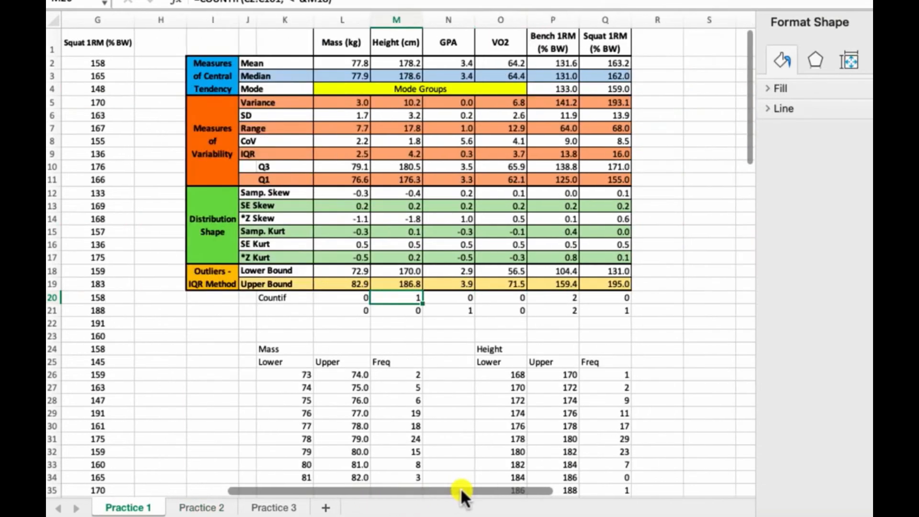
pyautogui.moveTo(550, 41); pyautogui.dragTo(559, 315)
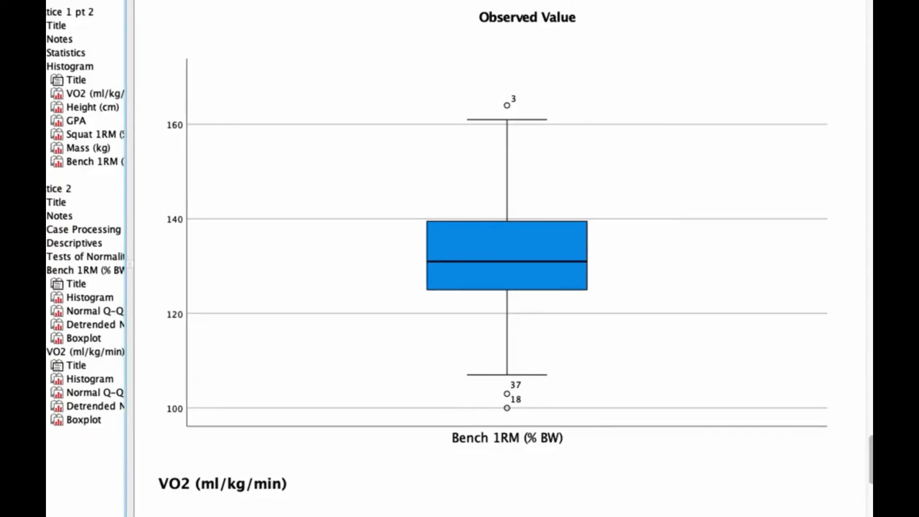
pyautogui.click(486, 108)
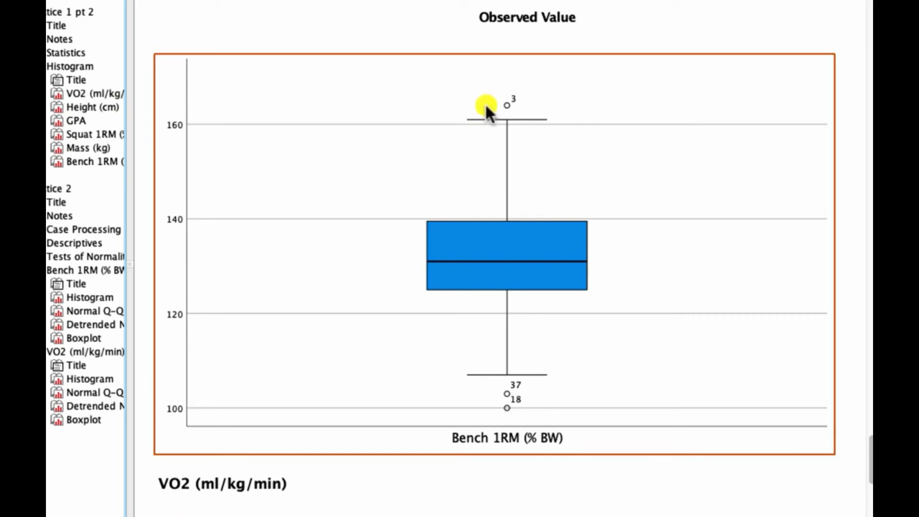
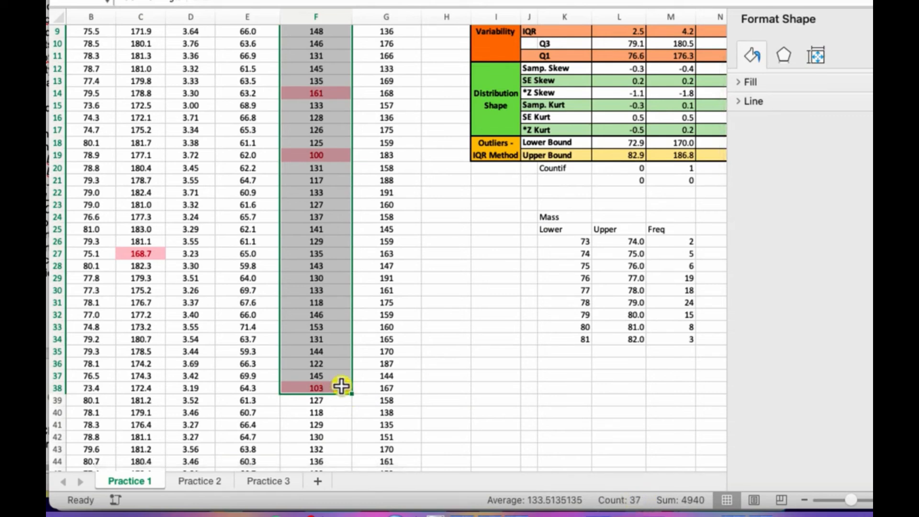
# - Examine the flagged Bench 1RM outlier values in the SPSS data view, selecting cases 3, 18 and 37
pyautogui.scroll(3, 343, 387)
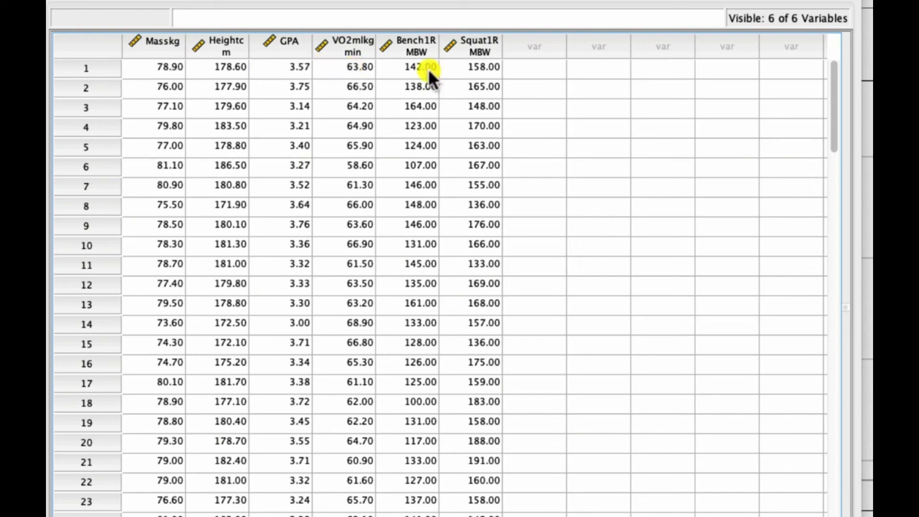
pyautogui.moveTo(427, 68); pyautogui.dragTo(423, 106)
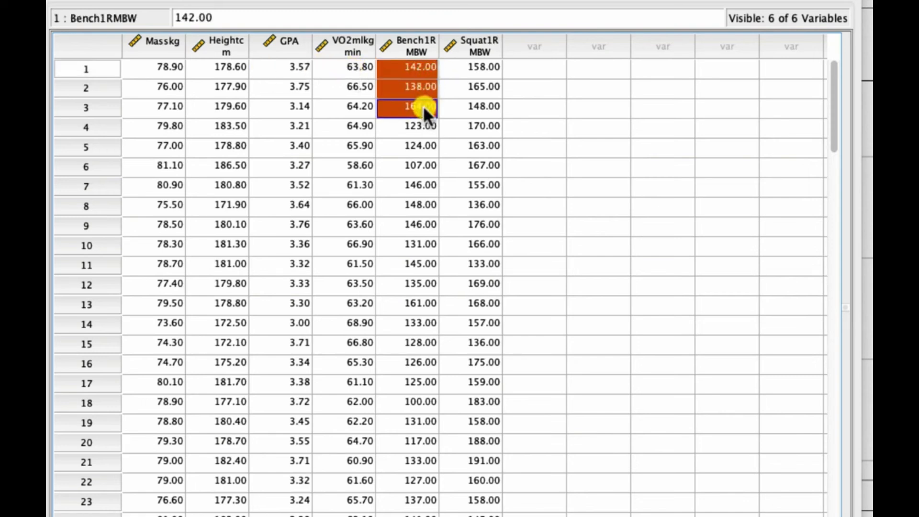
pyautogui.click(417, 108)
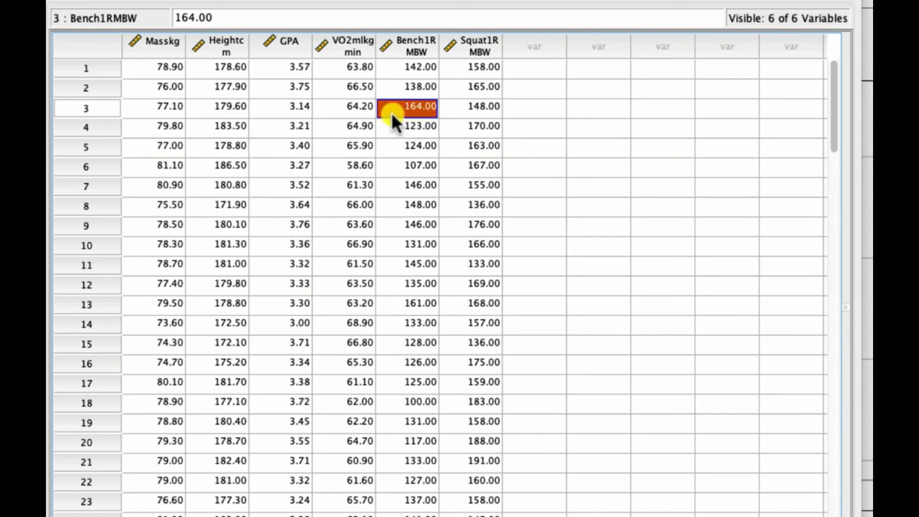
pyautogui.click(417, 402)
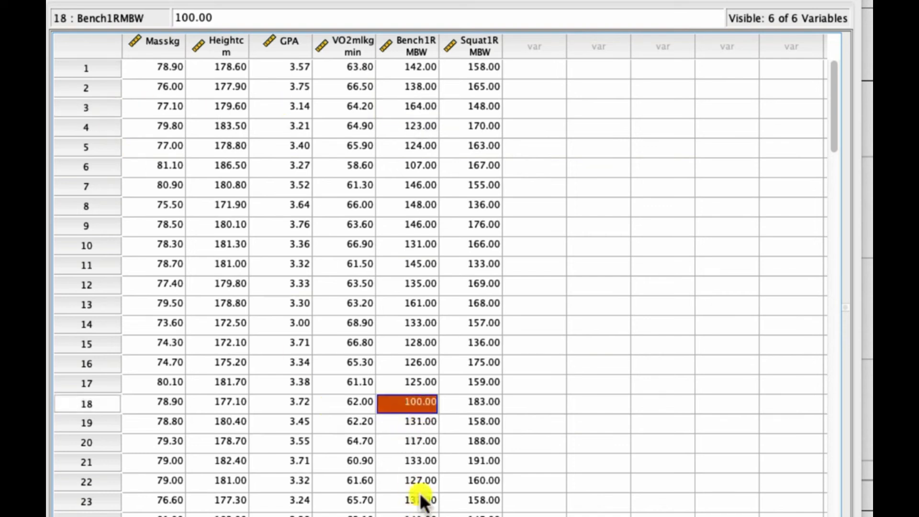
pyautogui.scroll(-7, 420, 498)
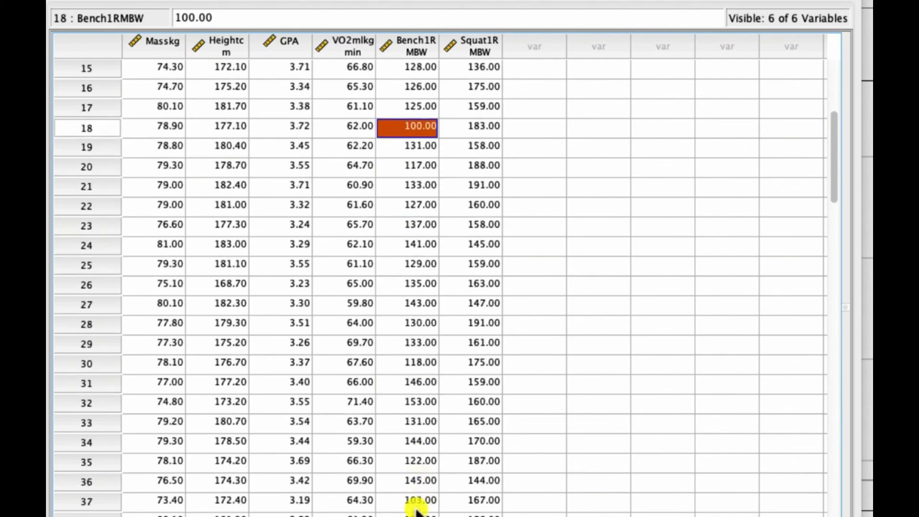
pyautogui.click(417, 502)
pyautogui.scroll(7, 415, 507)
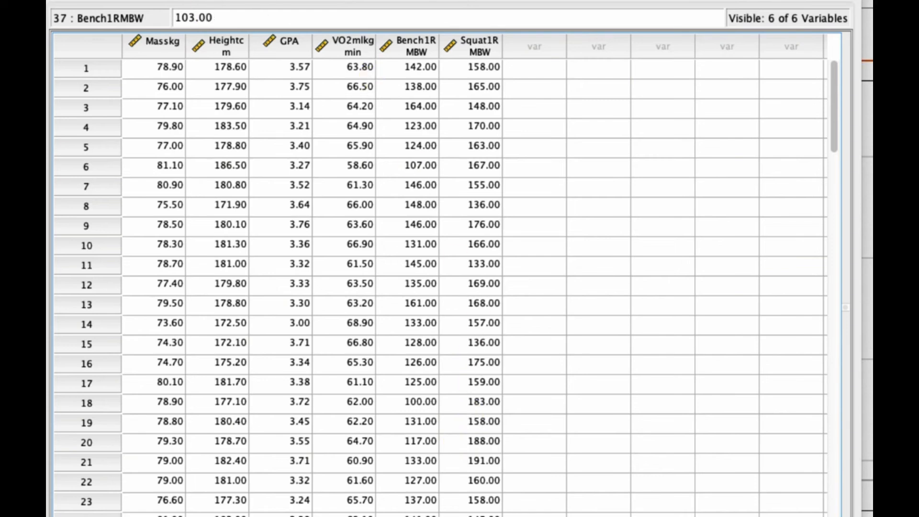
pyautogui.press('super+grave')
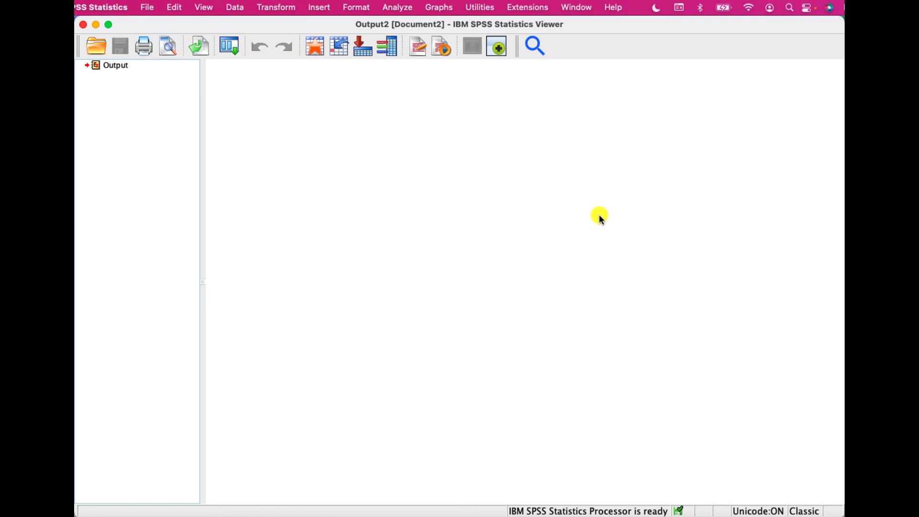
# - Build a simple histogram of VO2 (ml/kg/min) in Chart Builder
pyautogui.click(444, 11)
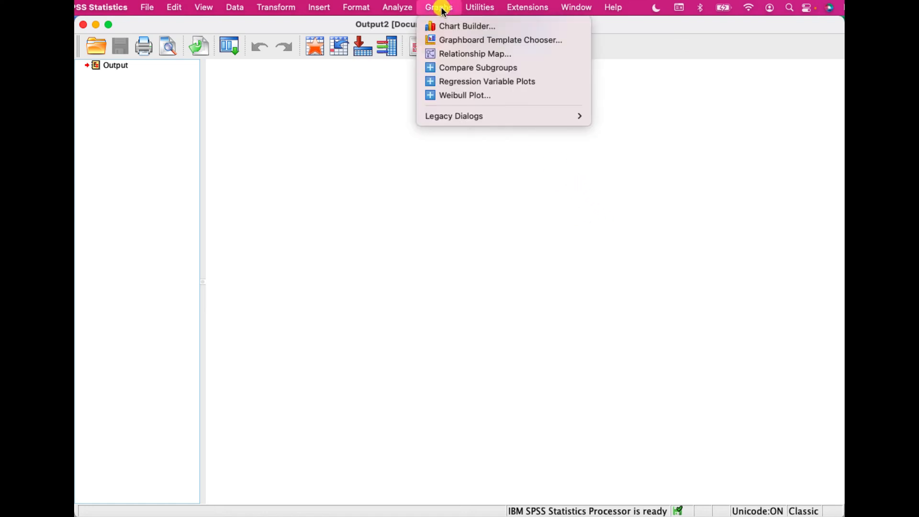
pyautogui.click(458, 27)
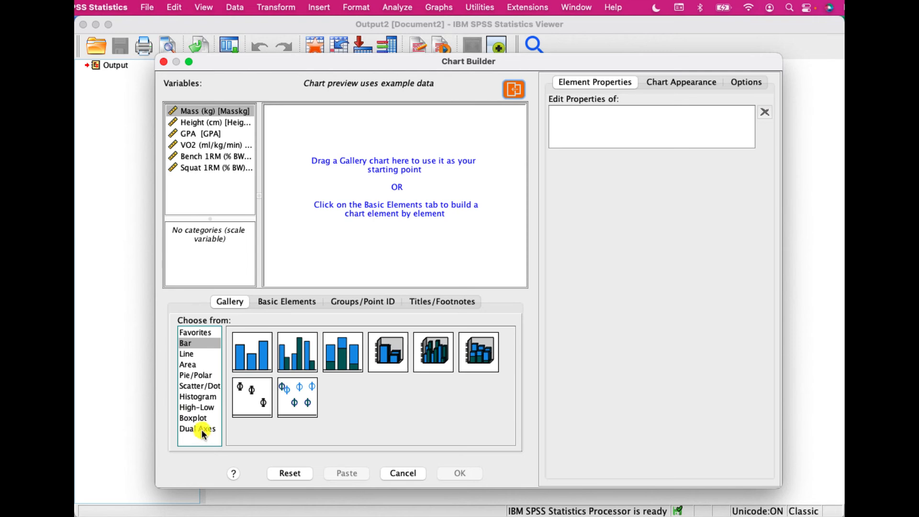
pyautogui.click(205, 397)
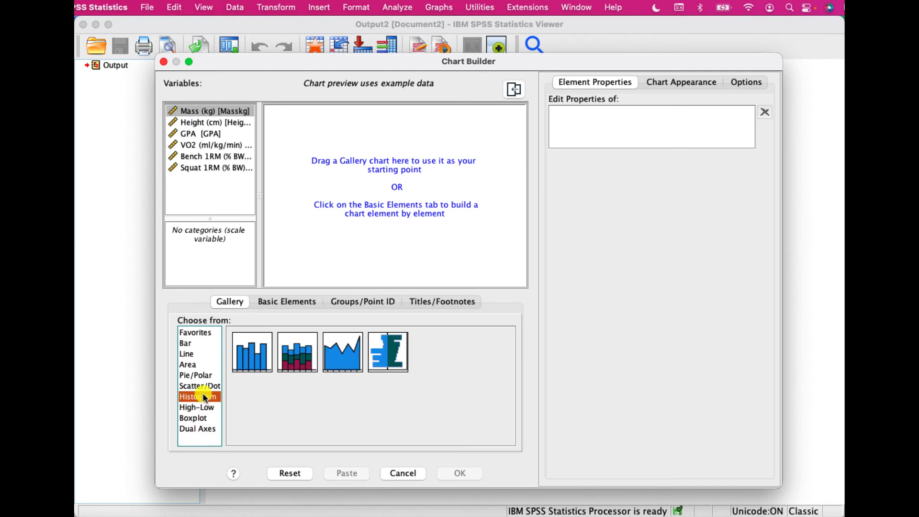
pyautogui.click(252, 358)
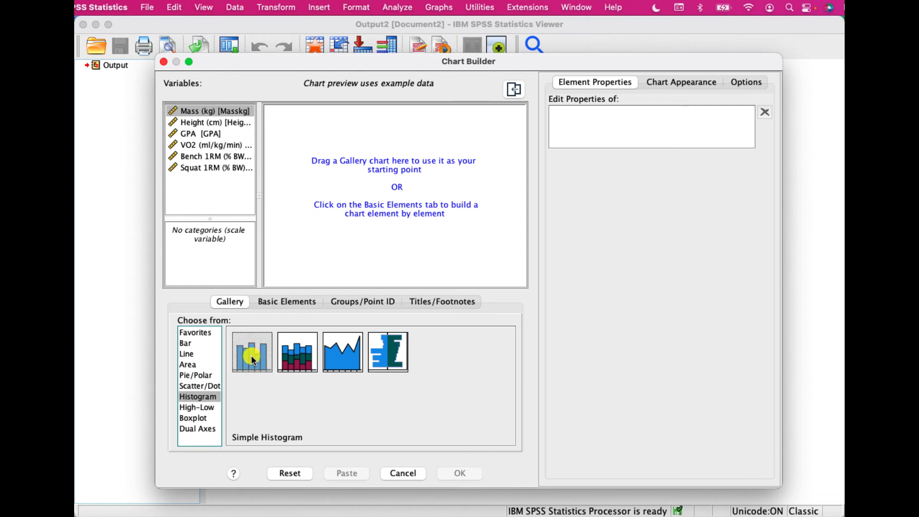
pyautogui.moveTo(252, 356); pyautogui.dragTo(383, 171)
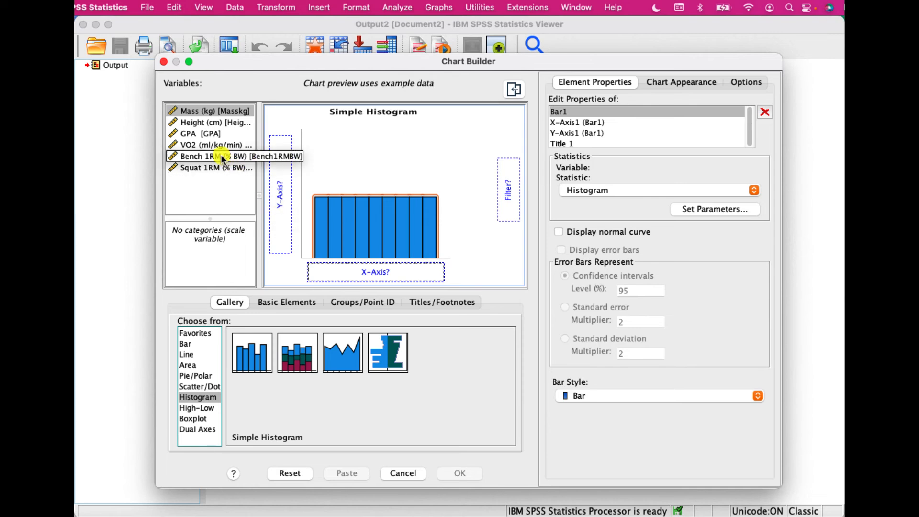
pyautogui.moveTo(192, 145); pyautogui.dragTo(368, 269)
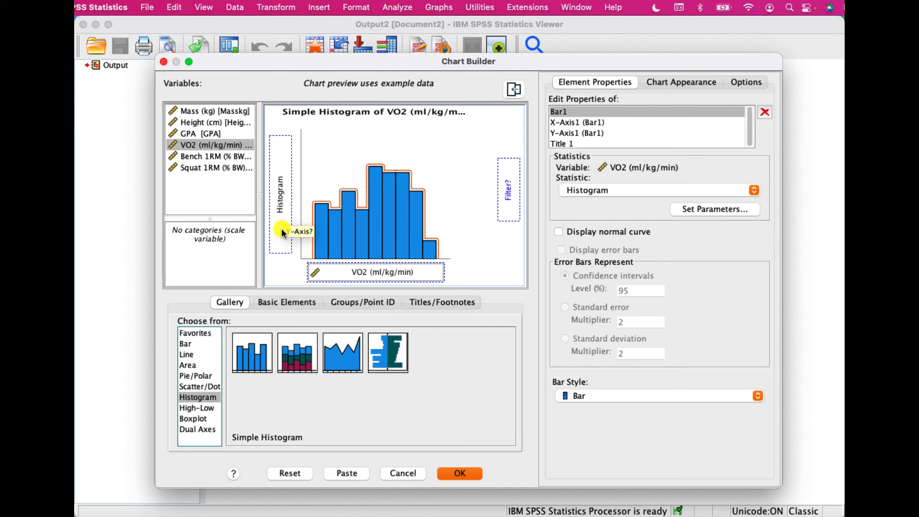
pyautogui.click(461, 475)
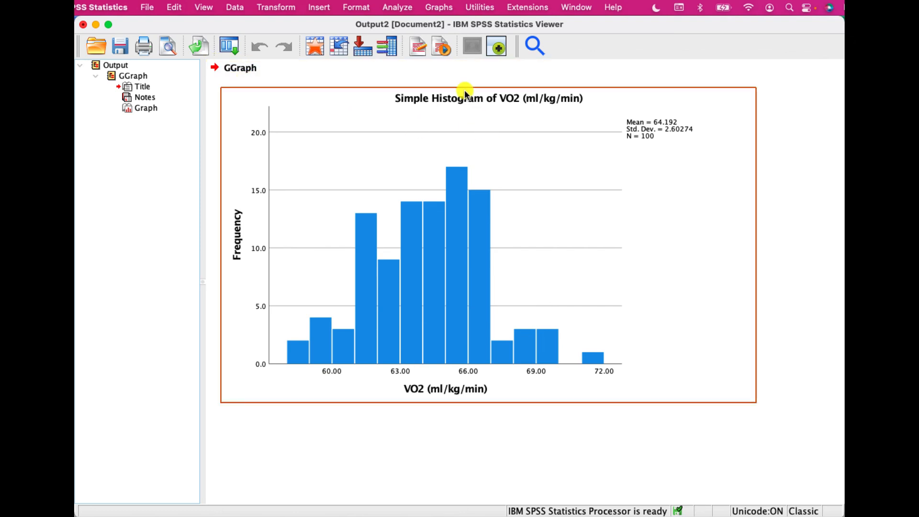
# - Rebuild the VO2 histogram with custom bin sizes set to 8 intervals
pyautogui.click(443, 14)
pyautogui.click(446, 28)
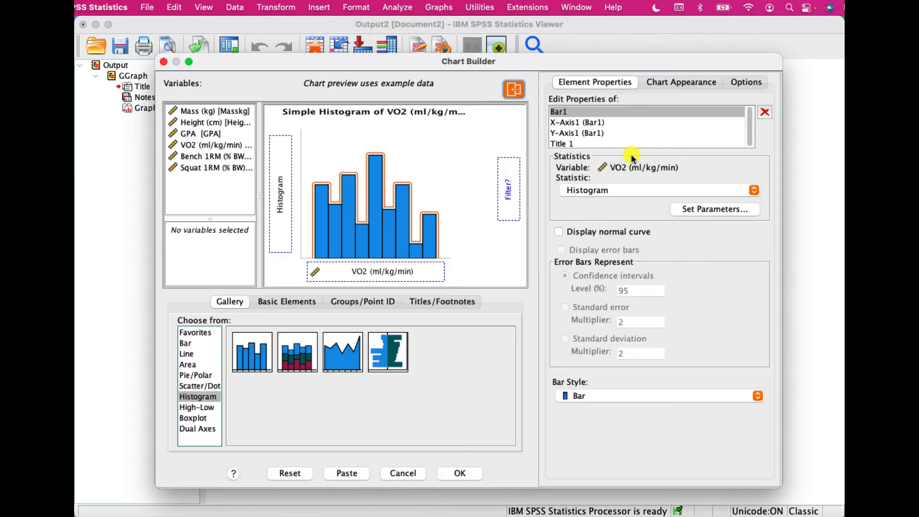
pyautogui.click(696, 209)
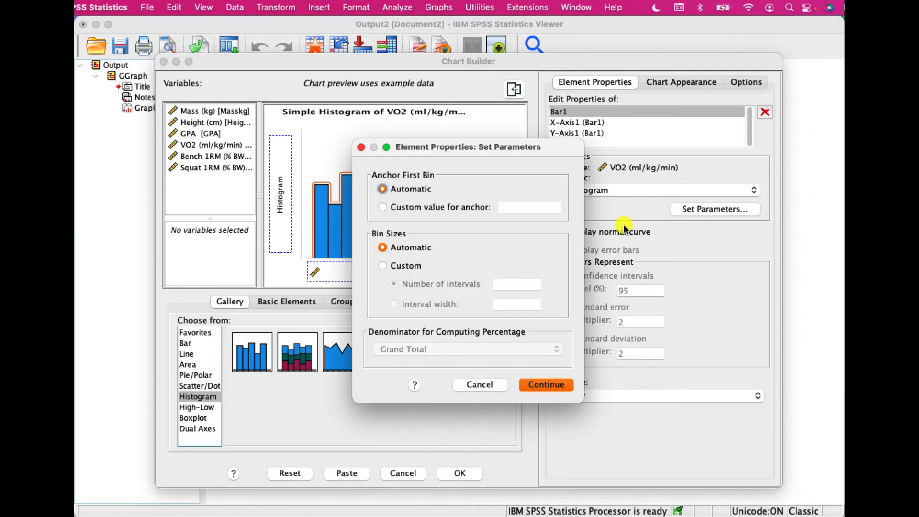
pyautogui.click(381, 265)
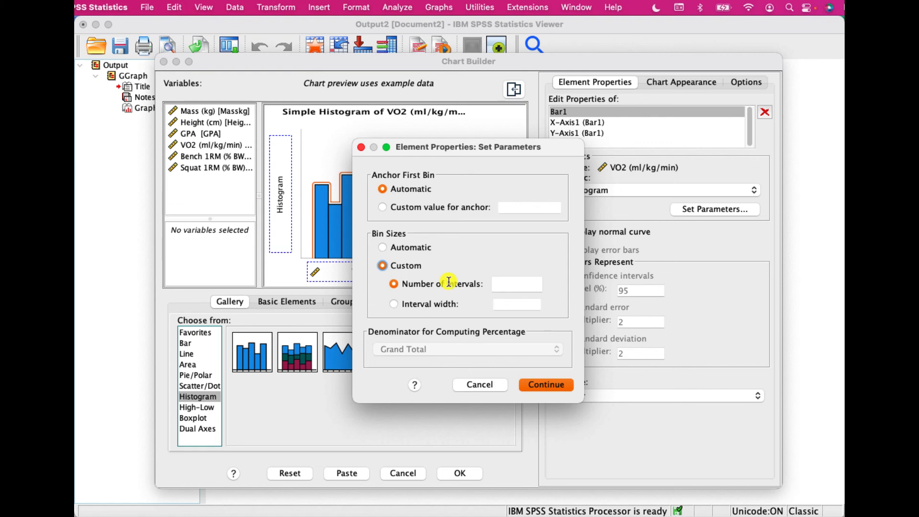
pyautogui.click(519, 282)
pyautogui.write('8')
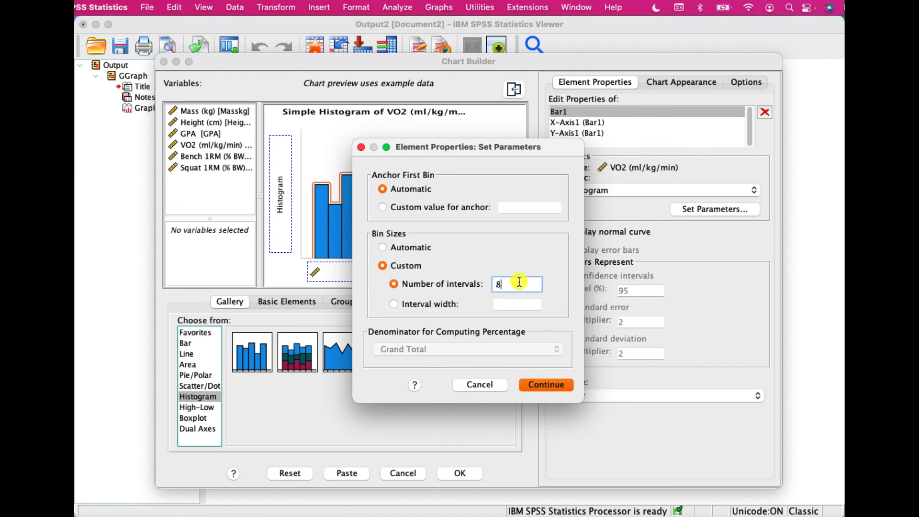
pyautogui.click(544, 387)
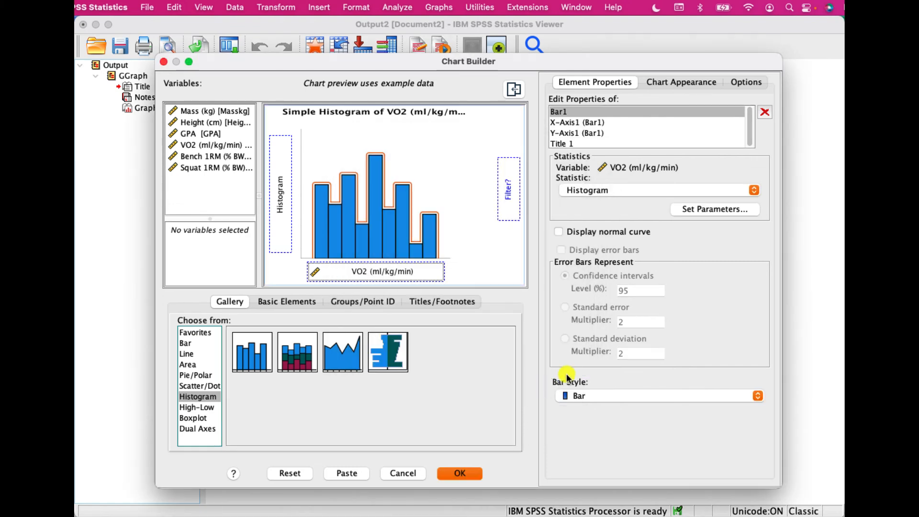
pyautogui.click(459, 473)
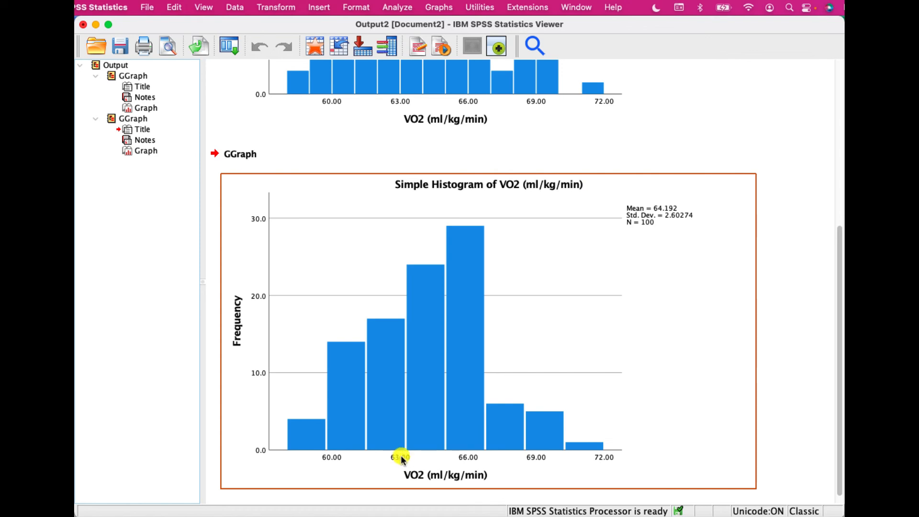
# - Open the new VO2 histogram in the Chart Editor, inspect its axis and chart titles, and close it
pyautogui.doubleClick(412, 300)
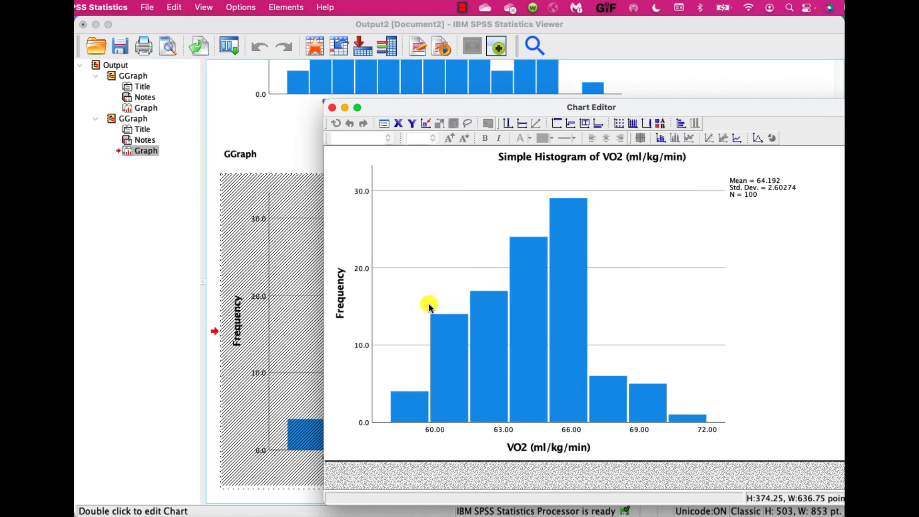
pyautogui.click(340, 289)
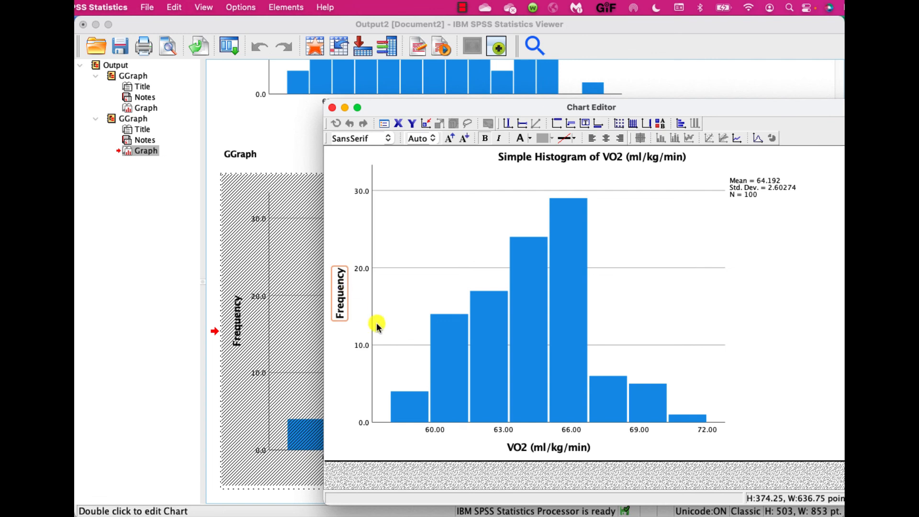
pyautogui.click(538, 451)
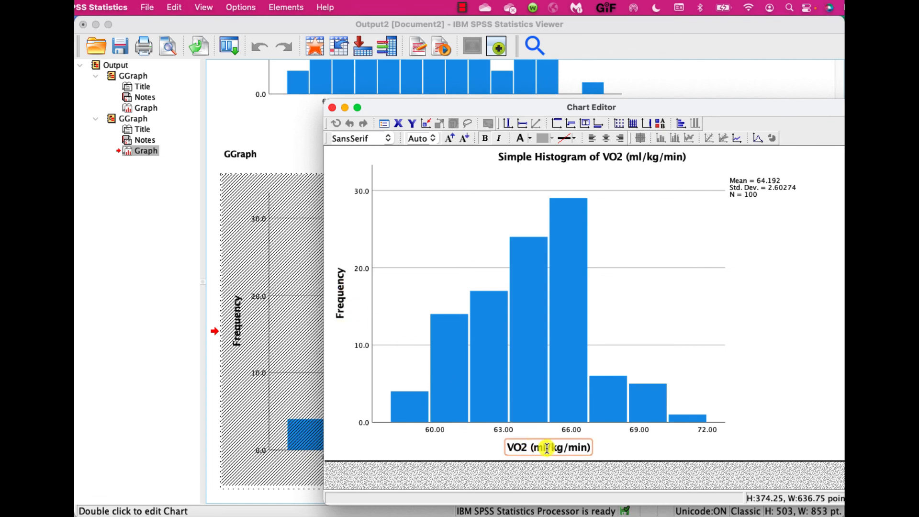
pyautogui.click(559, 157)
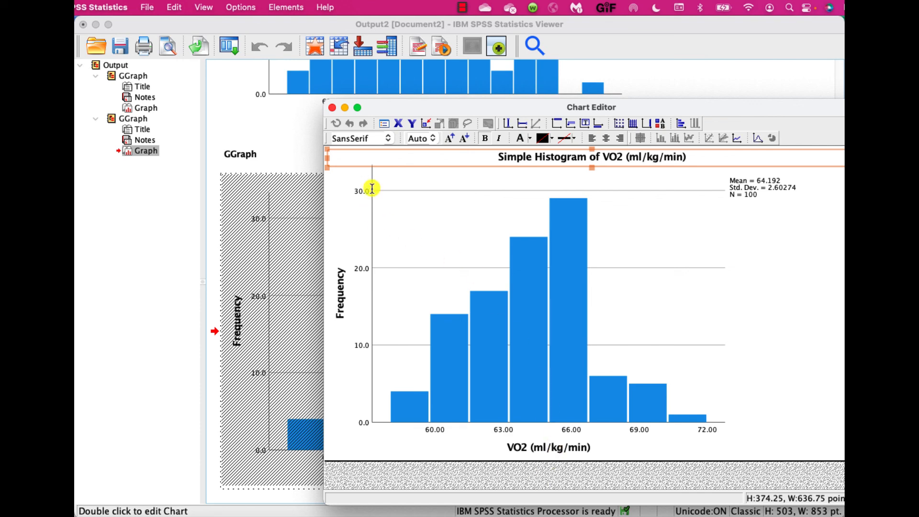
pyautogui.click(332, 108)
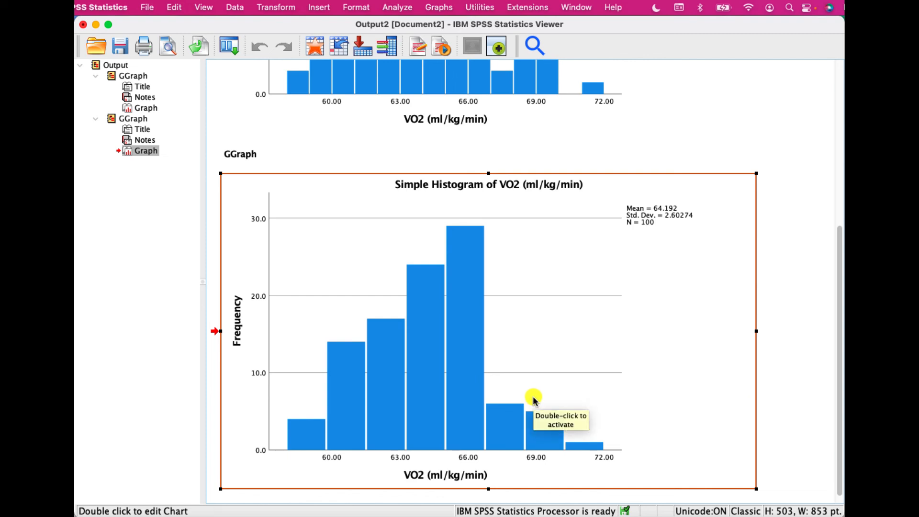
# - Cut the first VO2 histogram out of the output viewer
pyautogui.click(113, 79)
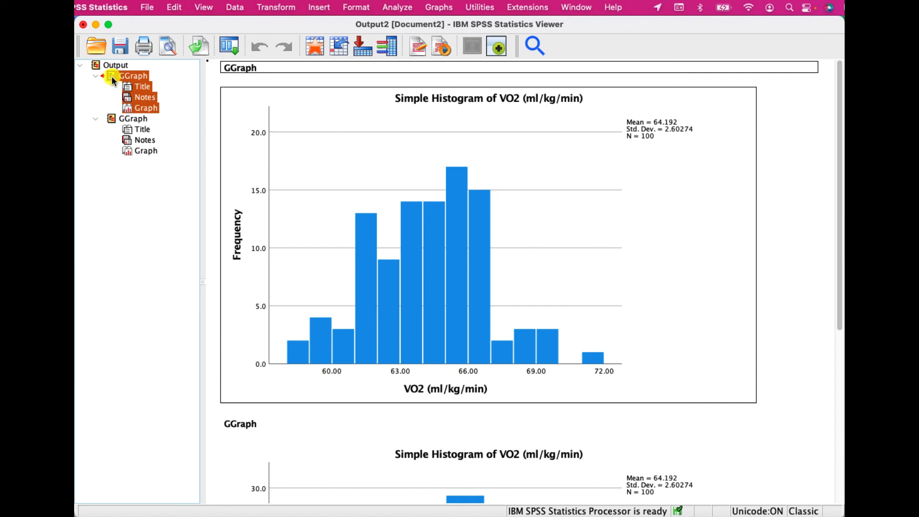
pyautogui.rightClick(111, 77)
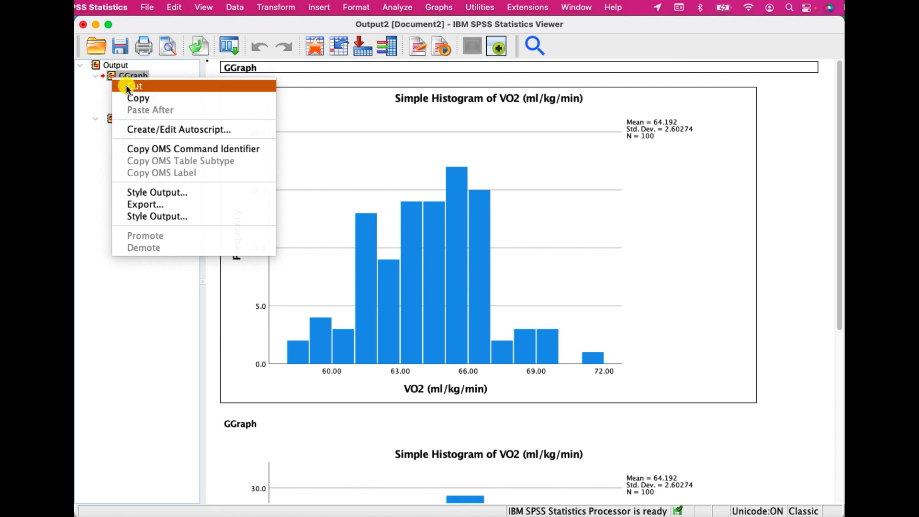
pyautogui.click(126, 86)
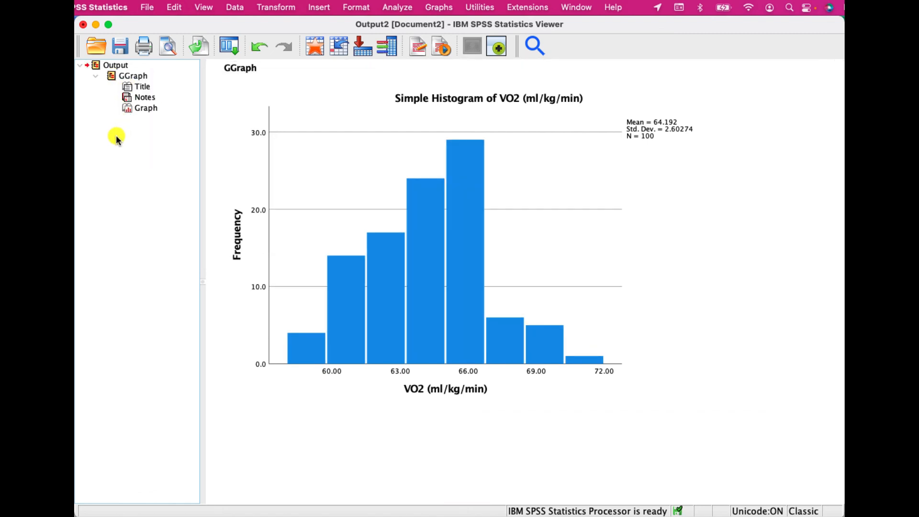
# - Create a simple boxplot of GPA in Chart Builder and open it in the Chart Editor
pyautogui.click(439, 7)
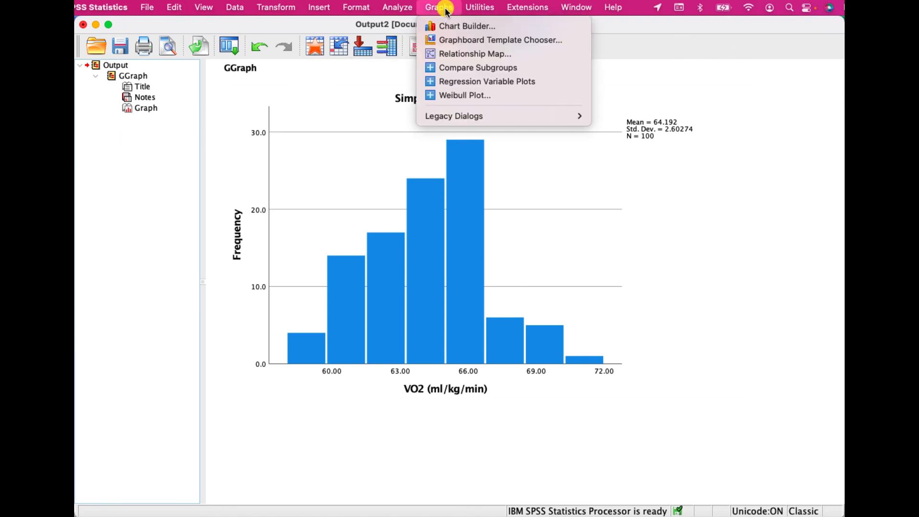
pyautogui.click(439, 28)
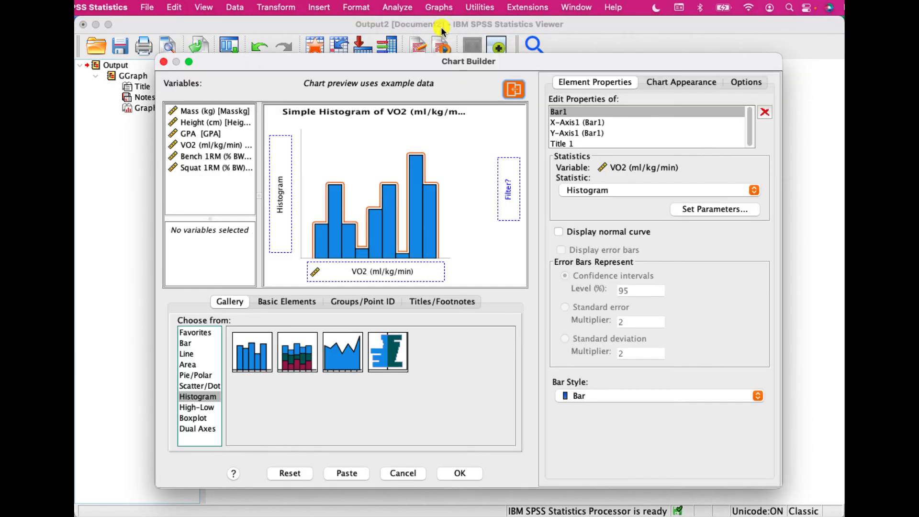
pyautogui.click(194, 417)
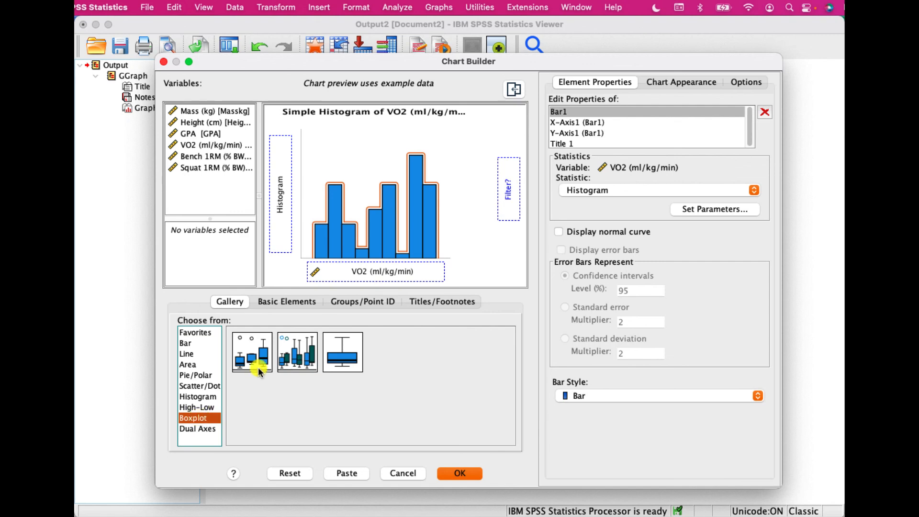
pyautogui.moveTo(252, 356); pyautogui.dragTo(388, 219)
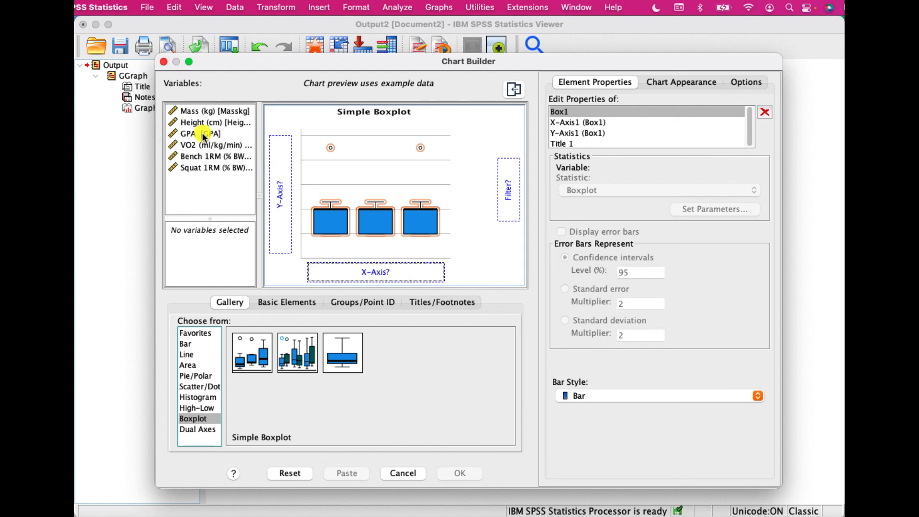
pyautogui.moveTo(188, 136); pyautogui.dragTo(281, 192)
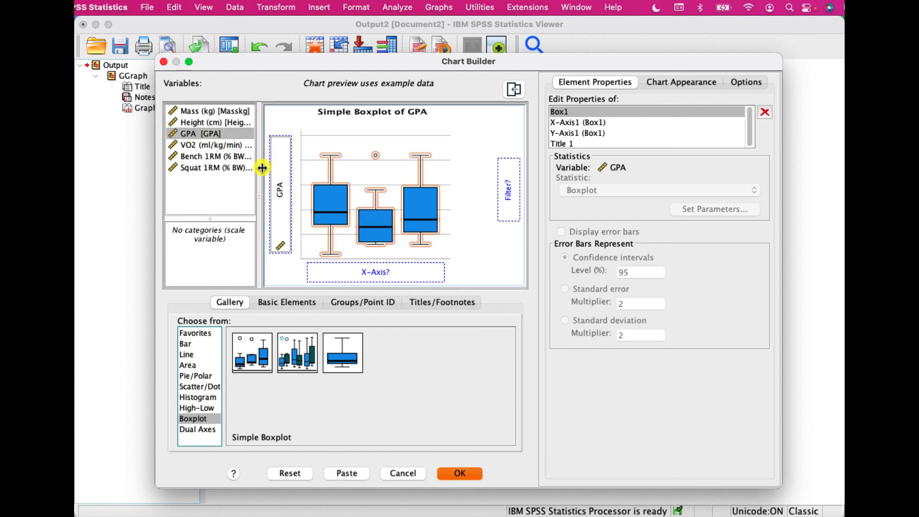
pyautogui.click(467, 472)
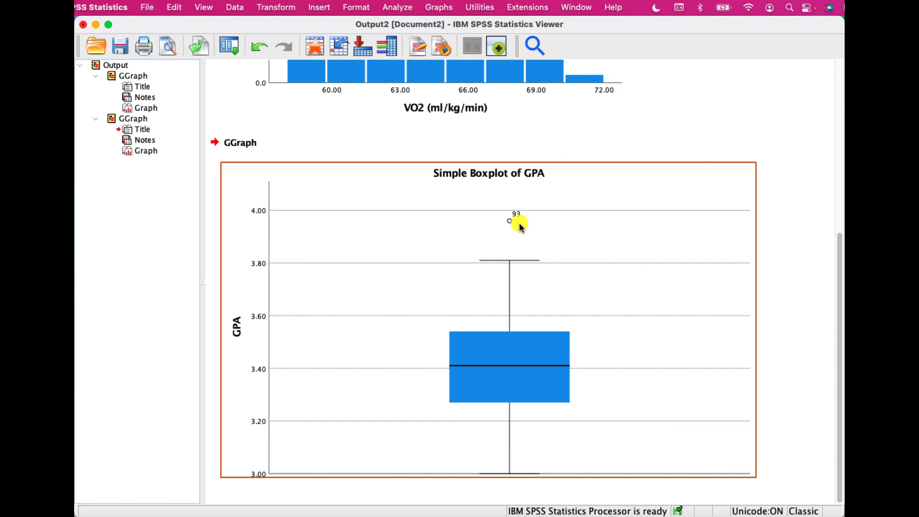
pyautogui.doubleClick(447, 242)
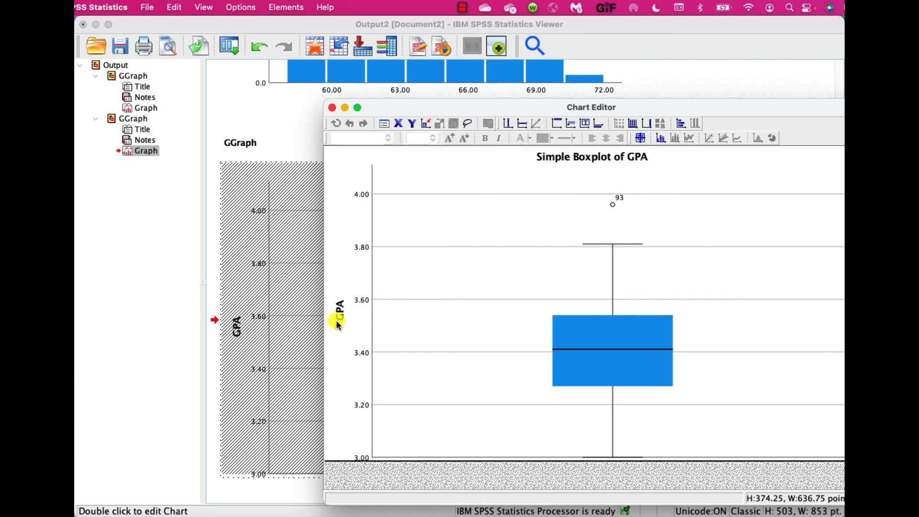
# - Set the GPA boxplot's y-axis scale minimum to 2.5, apply it, and close the Chart Editor
pyautogui.click(364, 300)
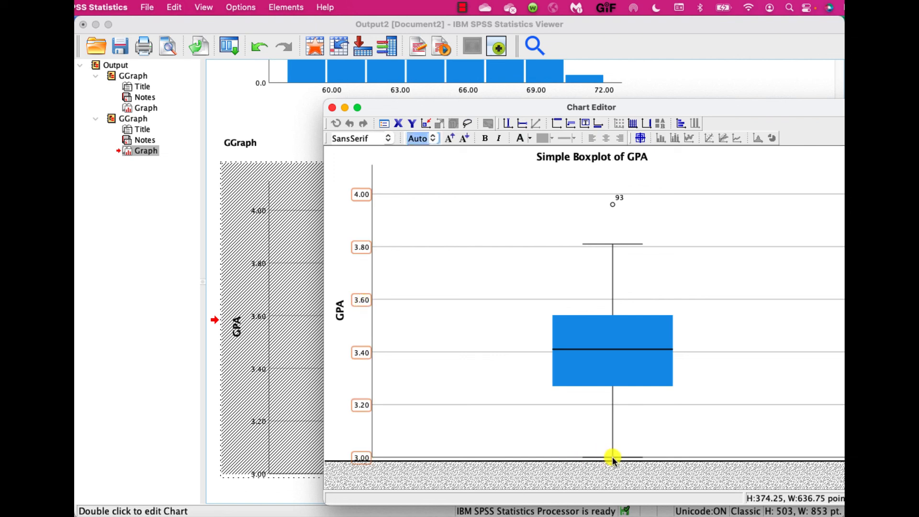
pyautogui.doubleClick(361, 407)
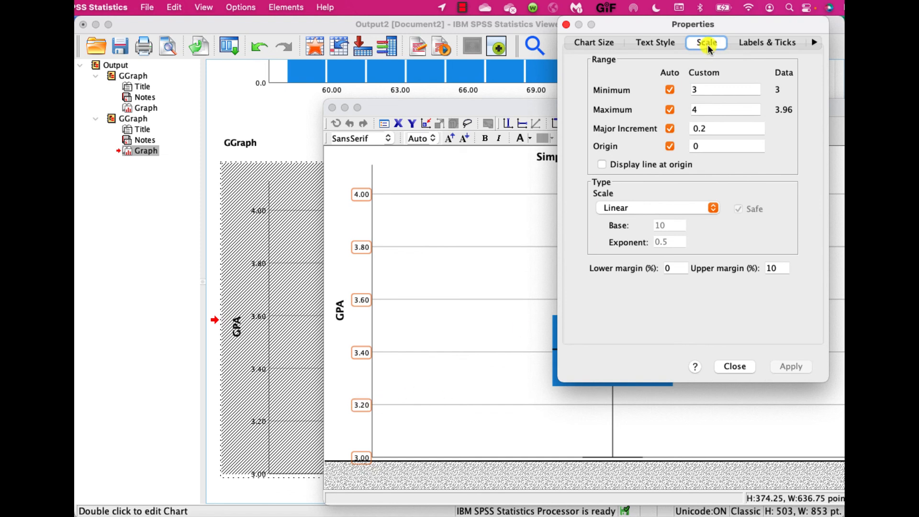
pyautogui.doubleClick(696, 90)
pyautogui.press('BackSpace')
pyautogui.write('3')
pyautogui.doubleClick(698, 89)
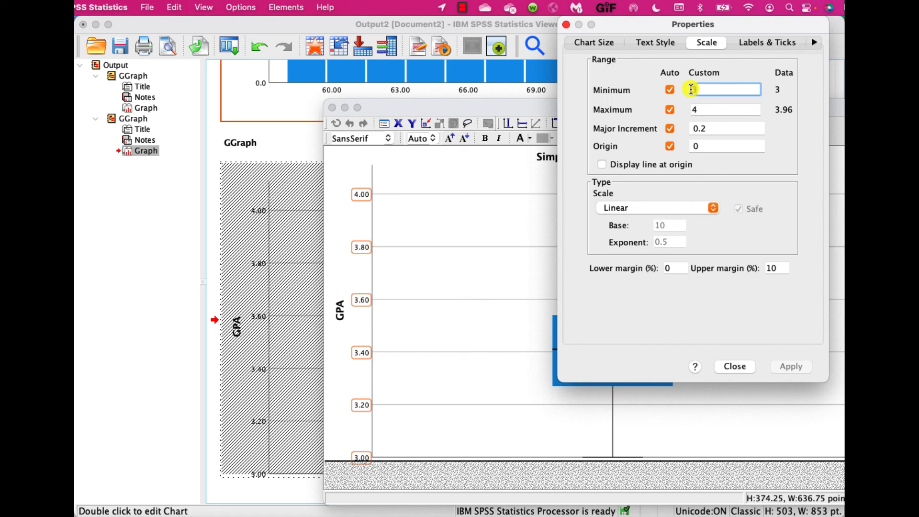
pyautogui.write('2.5')
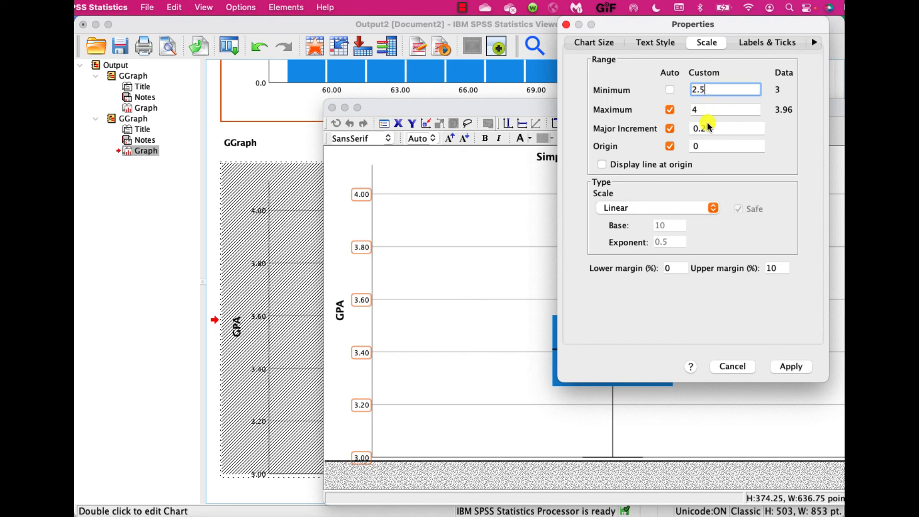
pyautogui.click(787, 368)
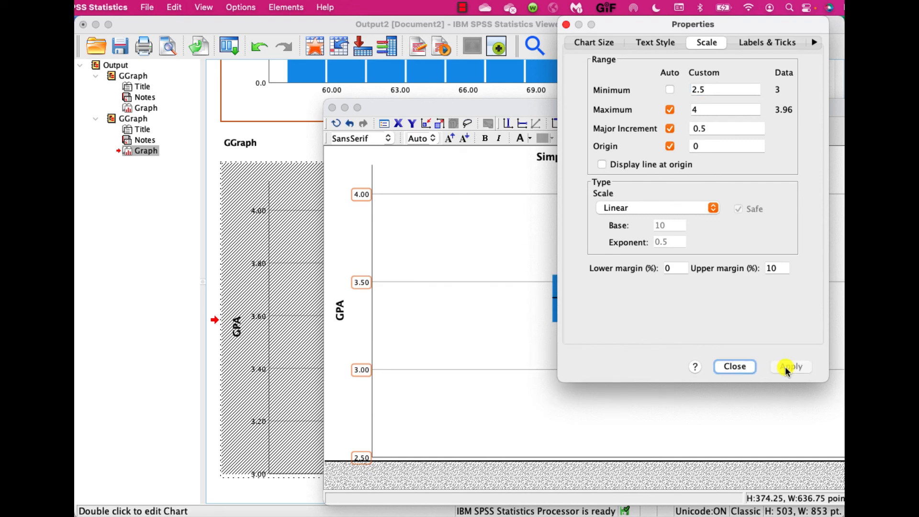
pyautogui.click(566, 25)
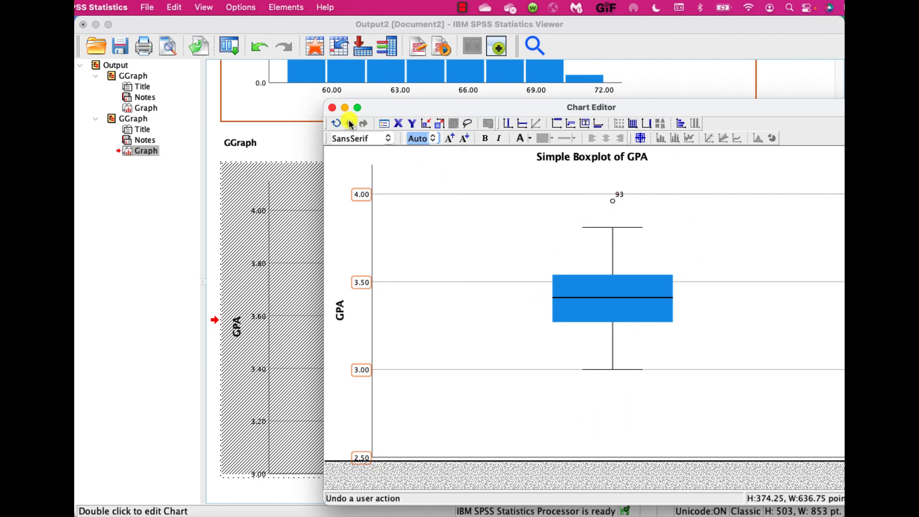
pyautogui.click(331, 108)
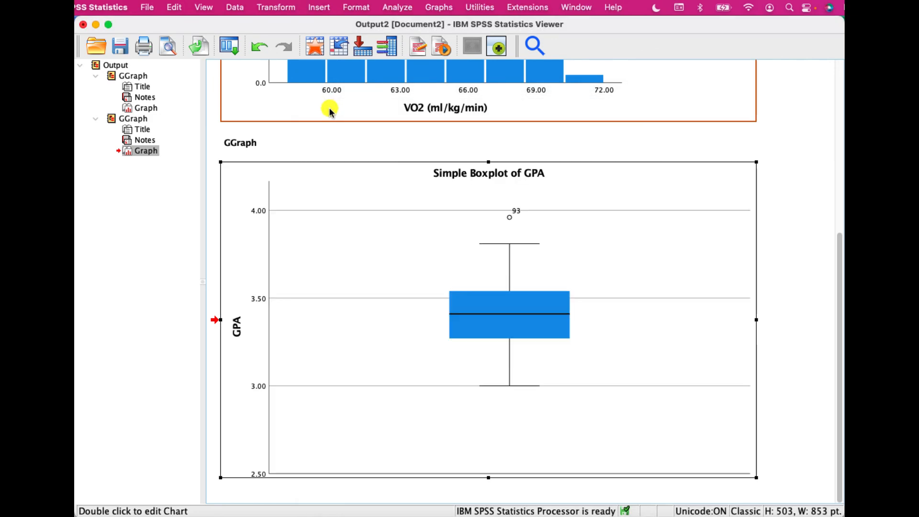